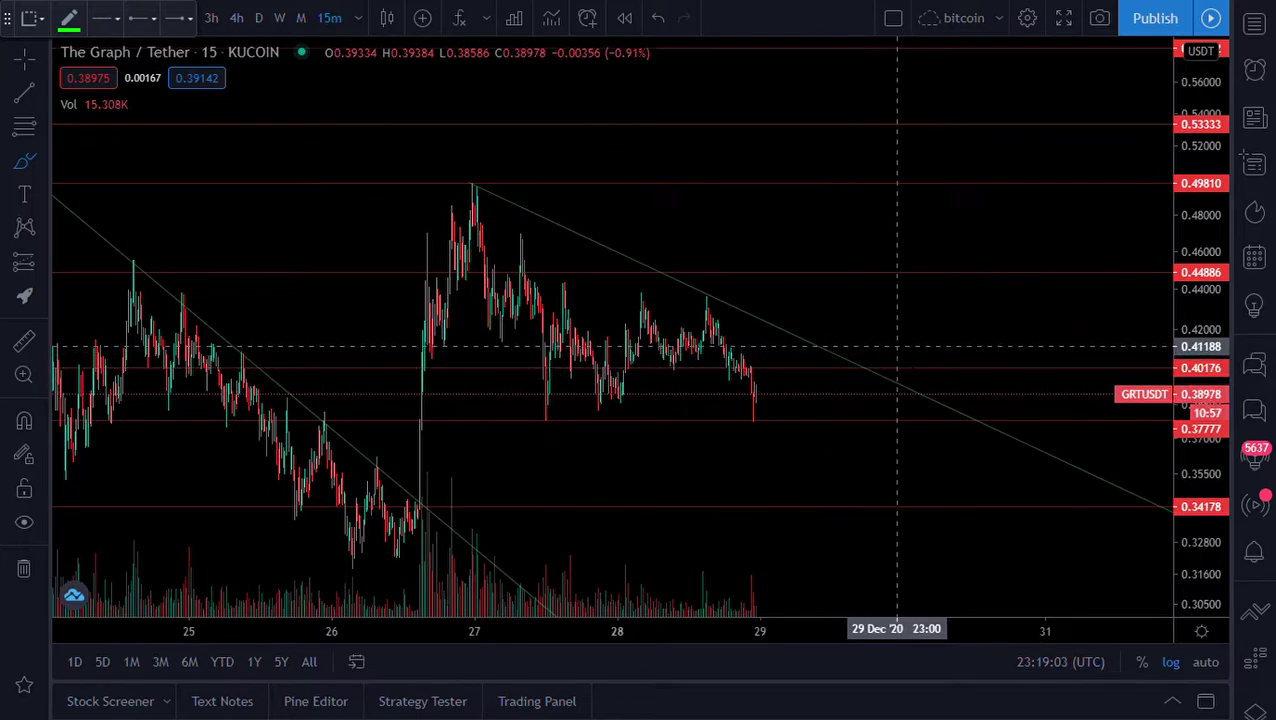
# Circle the latest candles at 0.40176 and 0.37777 and the earlier low, then undo the loops
pyautogui.moveTo(758, 380)
pyautogui.mouseDown()
pyautogui.moveTo(735, 375)
pyautogui.moveTo(769, 362)
pyautogui.moveTo(740, 370)
pyautogui.mouseUp()
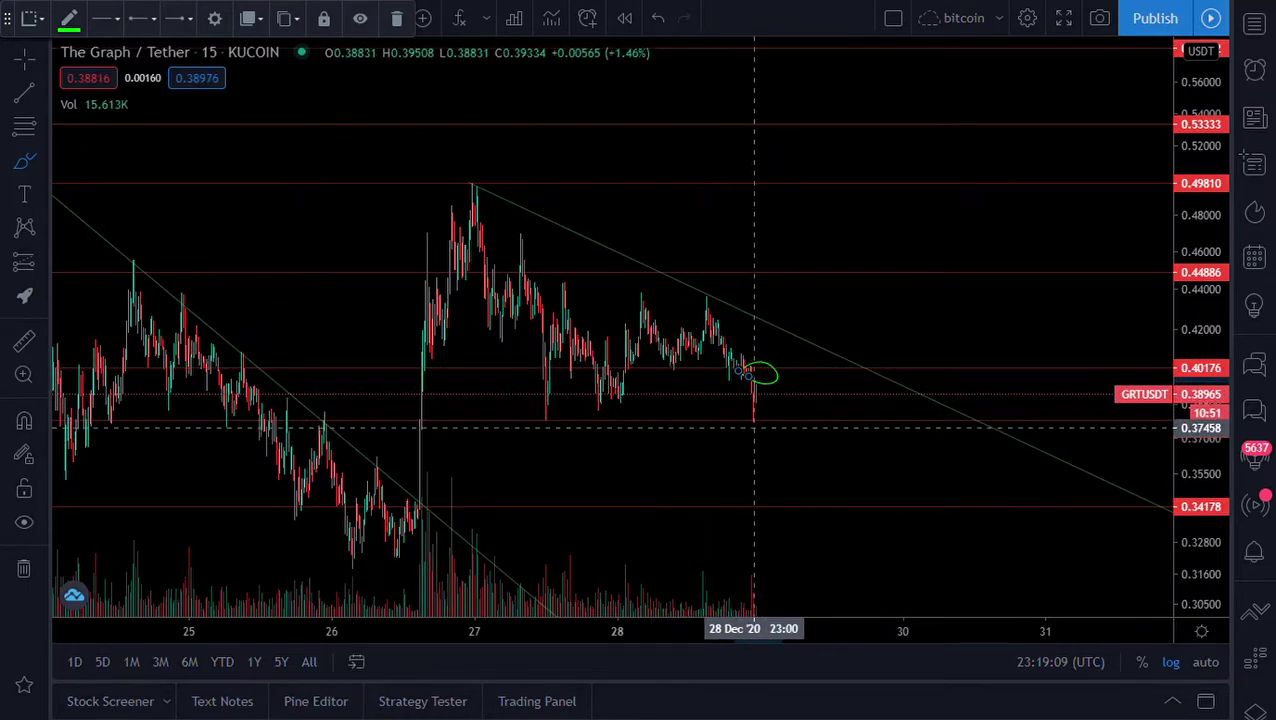
pyautogui.moveTo(746, 415); pyautogui.dragTo(749, 427)
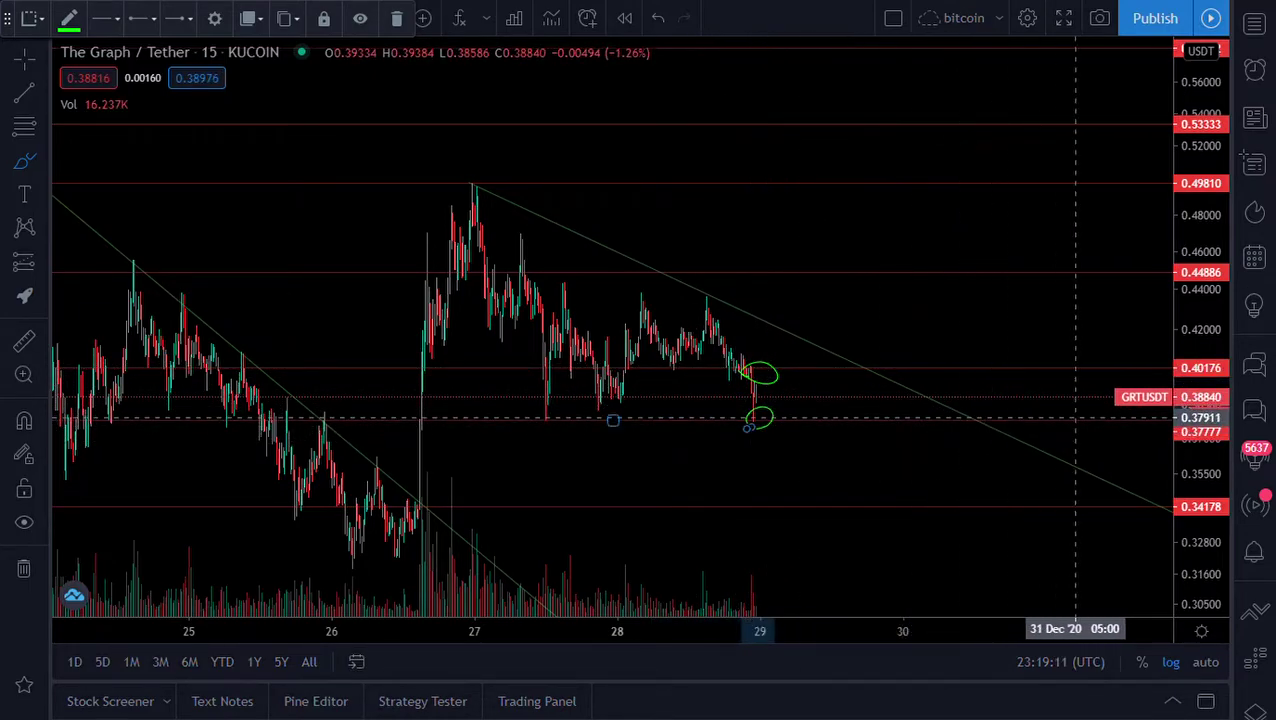
pyautogui.moveTo(532, 418)
pyautogui.mouseDown()
pyautogui.moveTo(556, 432)
pyautogui.moveTo(558, 418)
pyautogui.moveTo(553, 428)
pyautogui.mouseUp()
pyautogui.hotkey('ctrl', 'z')
pyautogui.hotkey('ctrl', 'z')
pyautogui.hotkey('ctrl', 'z')
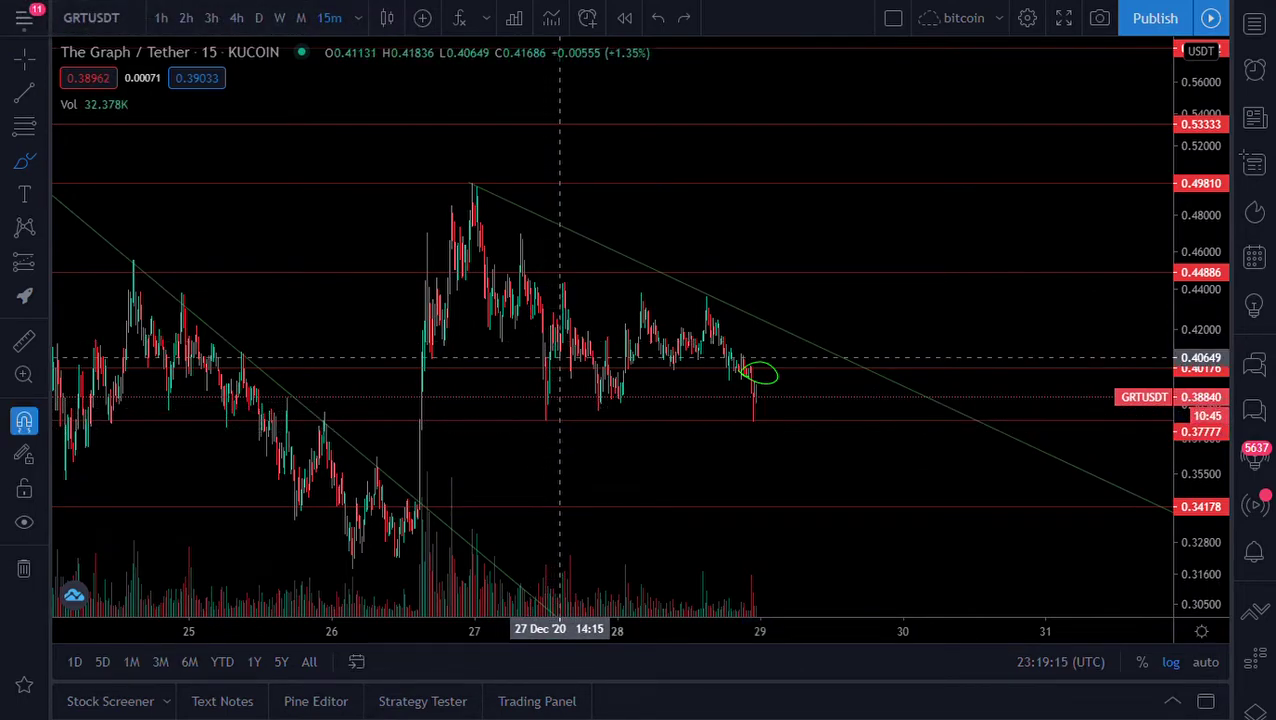
# Trace a green brush line along the 0.37777 support, then delete the price-path sketch
pyautogui.click(26, 95)
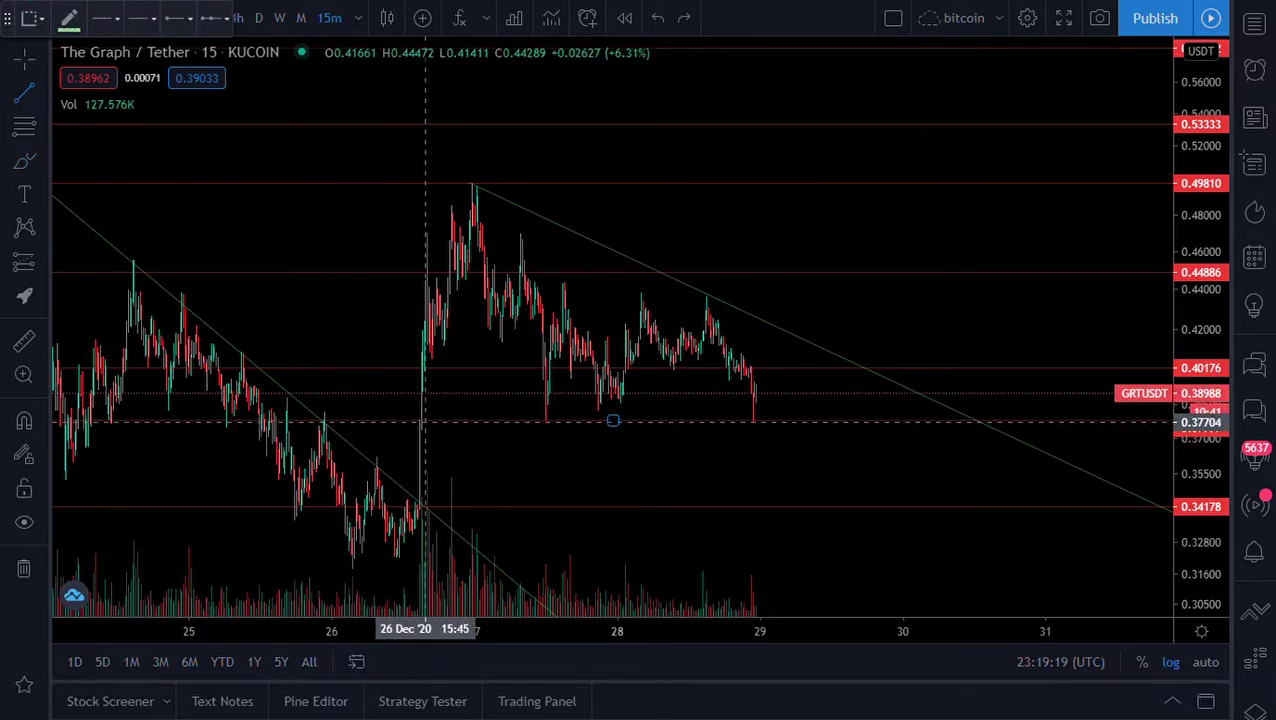
pyautogui.click(22, 162)
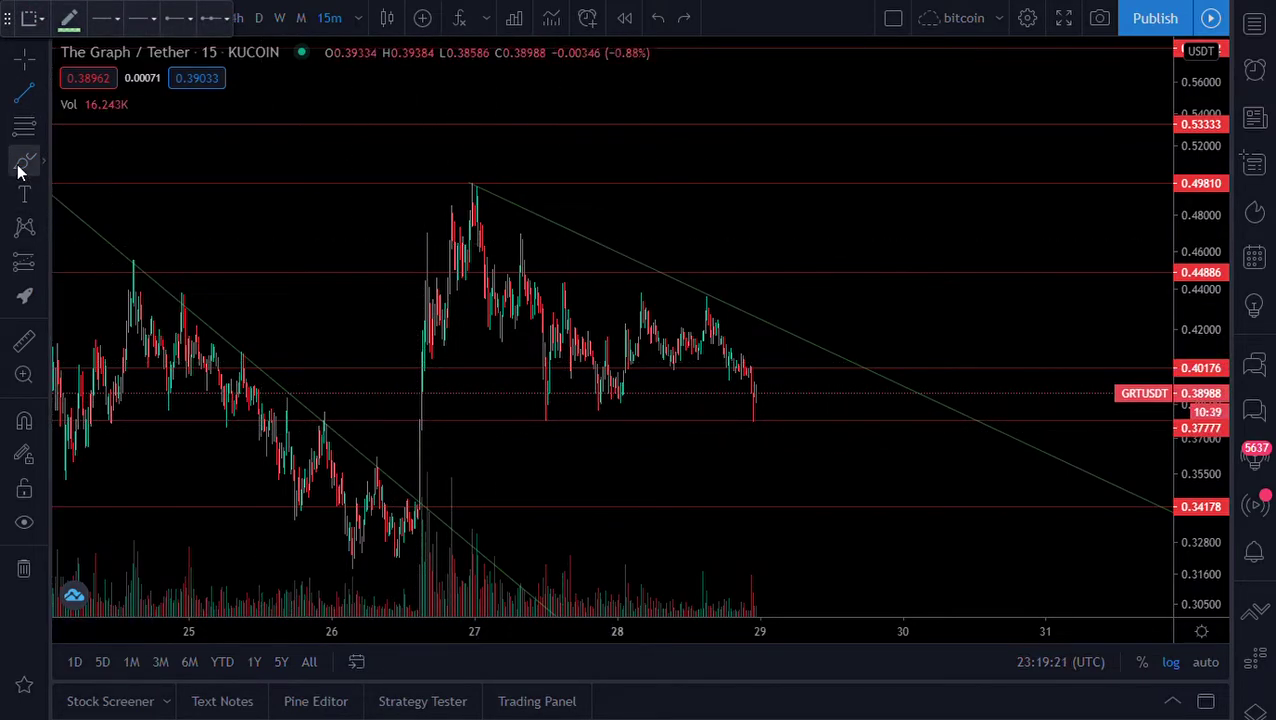
pyautogui.moveTo(422, 420); pyautogui.dragTo(962, 418)
pyautogui.moveTo(420, 396)
pyautogui.mouseDown()
pyautogui.moveTo(452, 262)
pyautogui.moveTo(505, 270)
pyautogui.moveTo(698, 354)
pyautogui.moveTo(754, 343)
pyautogui.mouseUp()
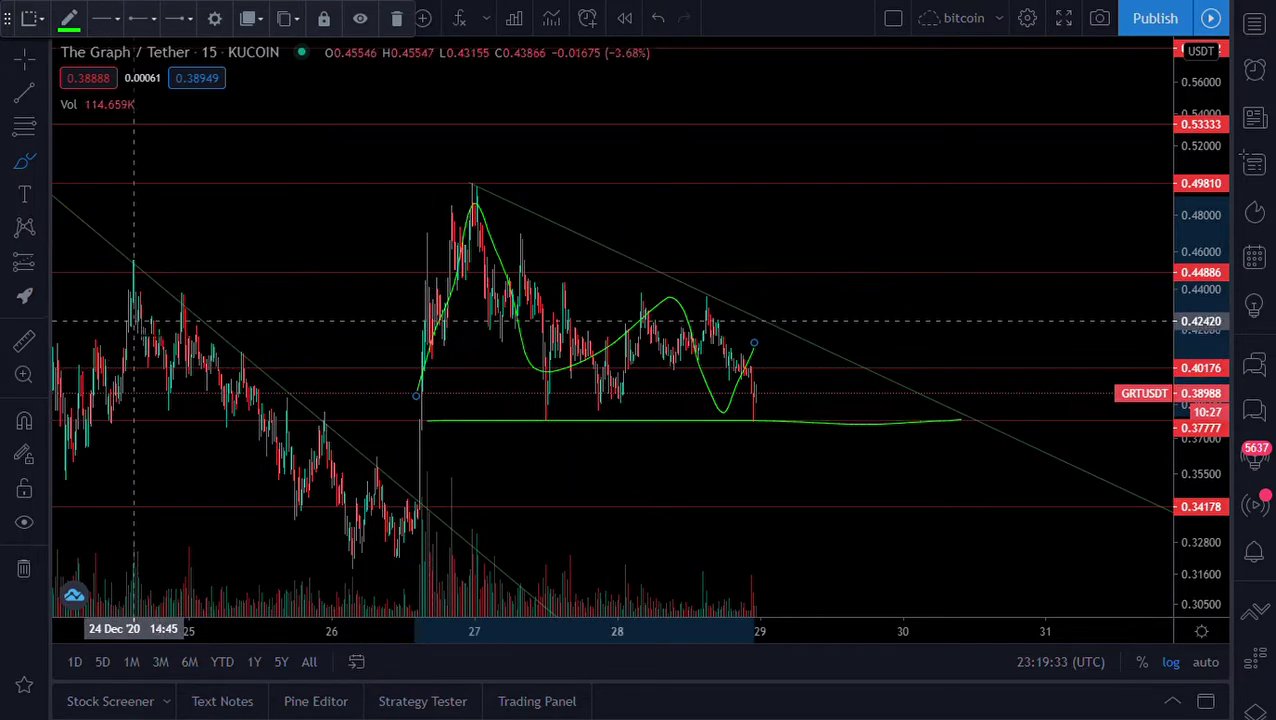
pyautogui.press('Delete')
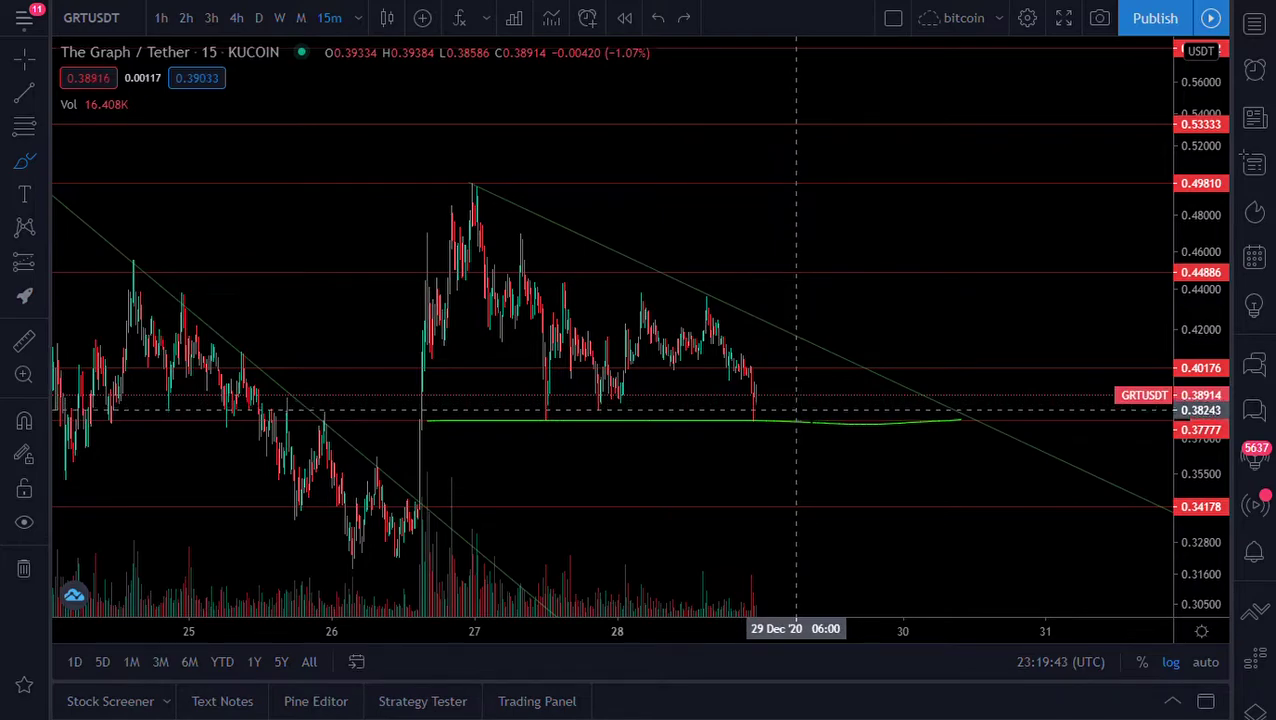
# Sketch a projected drop toward 0.34178, then undo the projection strokes and the support line
pyautogui.moveTo(801, 418); pyautogui.dragTo(795, 385)
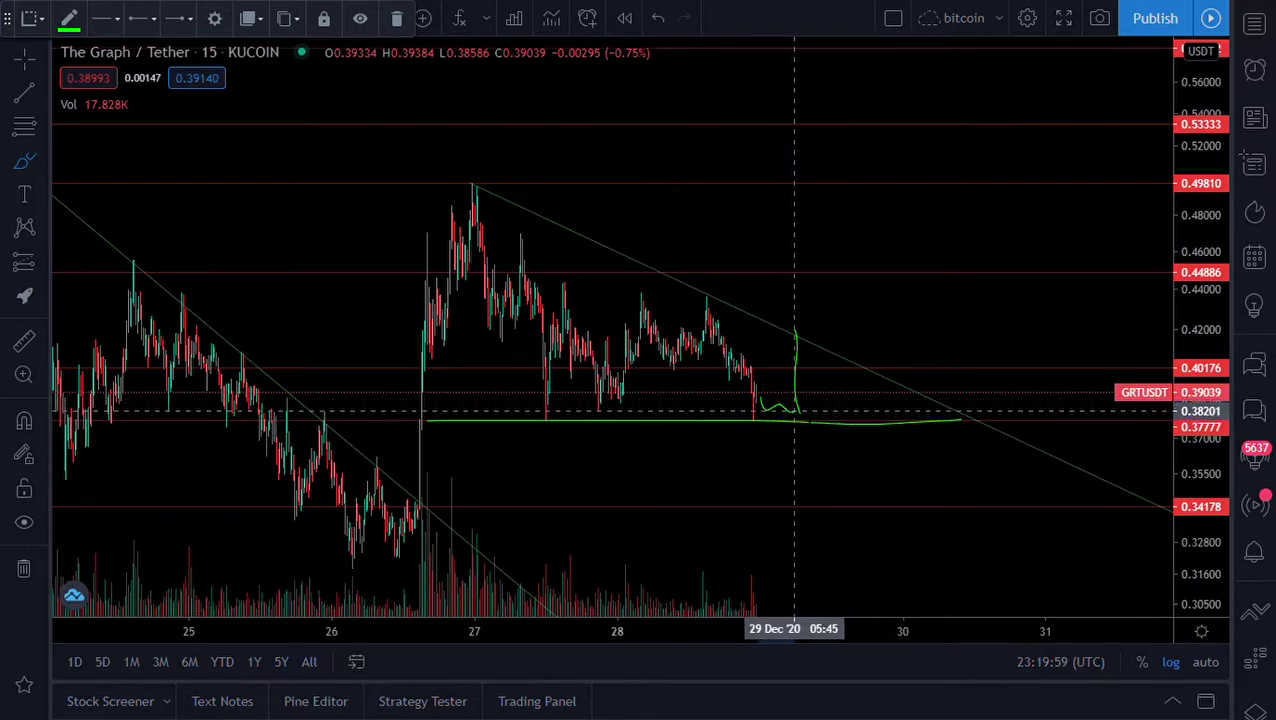
pyautogui.moveTo(798, 415)
pyautogui.mouseDown()
pyautogui.moveTo(812, 496)
pyautogui.moveTo(783, 515)
pyautogui.moveTo(823, 484)
pyautogui.mouseUp()
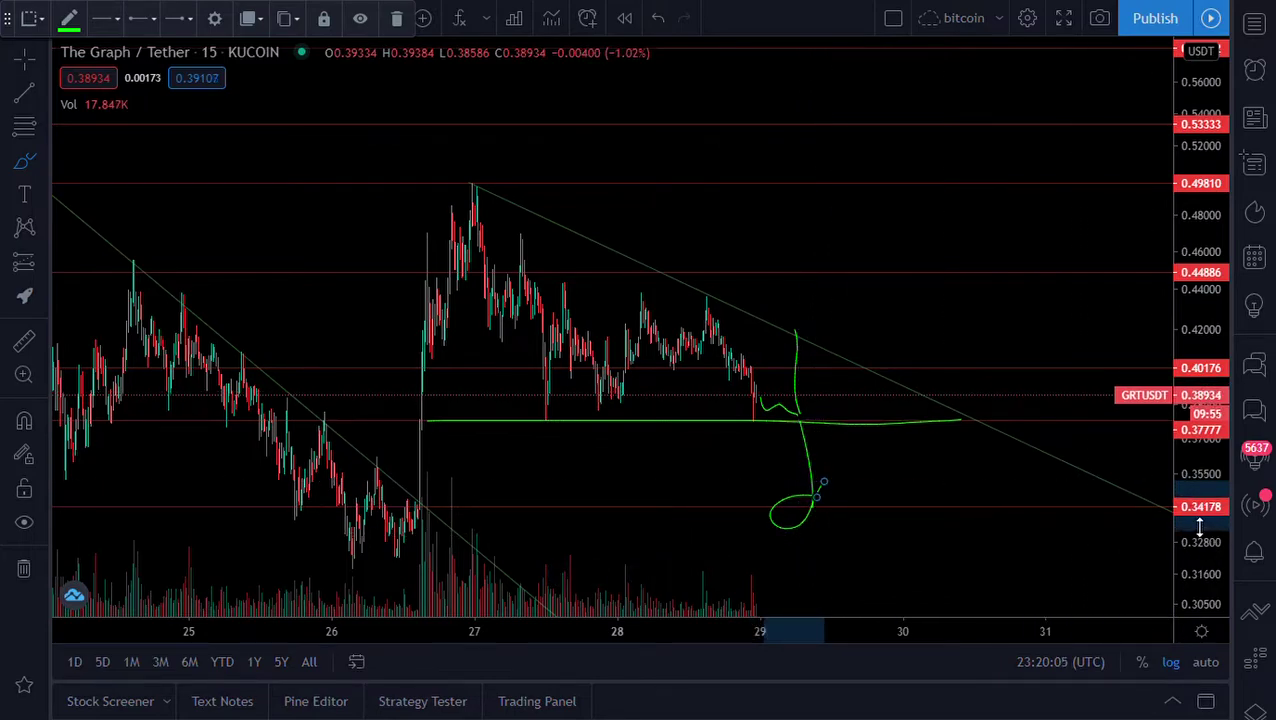
pyautogui.hotkey('ctrl', 'z')
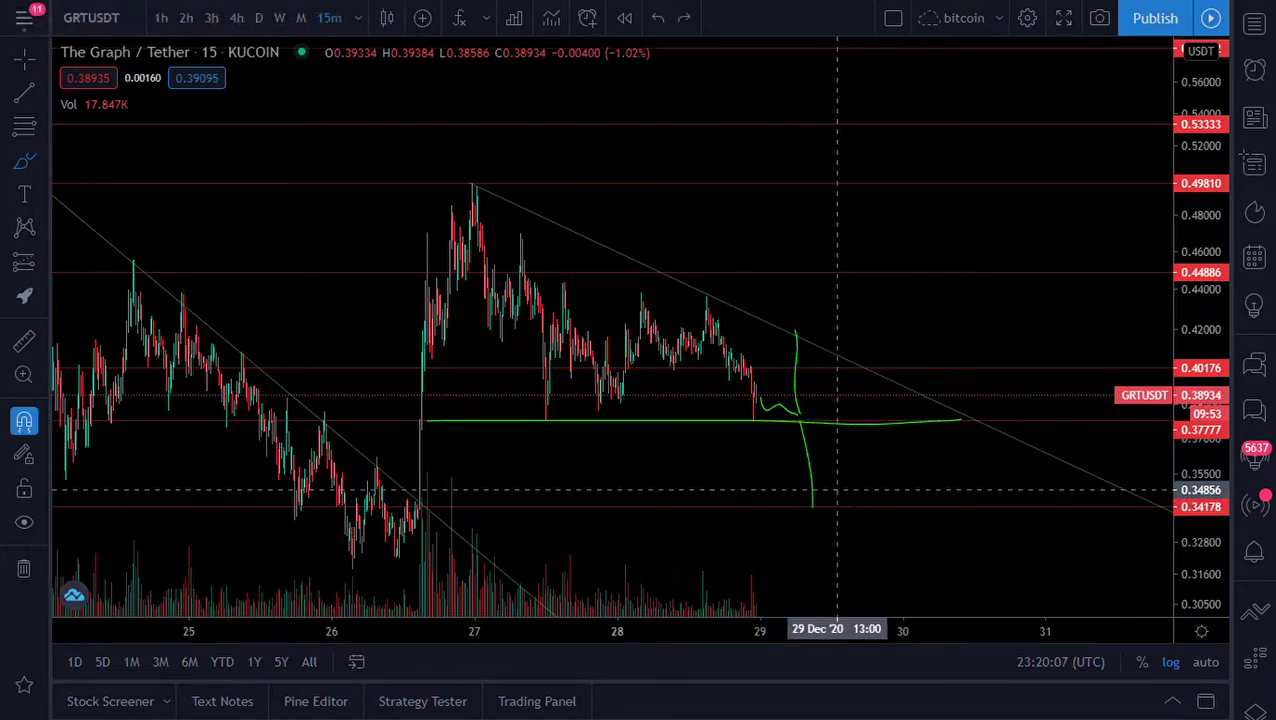
pyautogui.hotkey('ctrl', 'z')
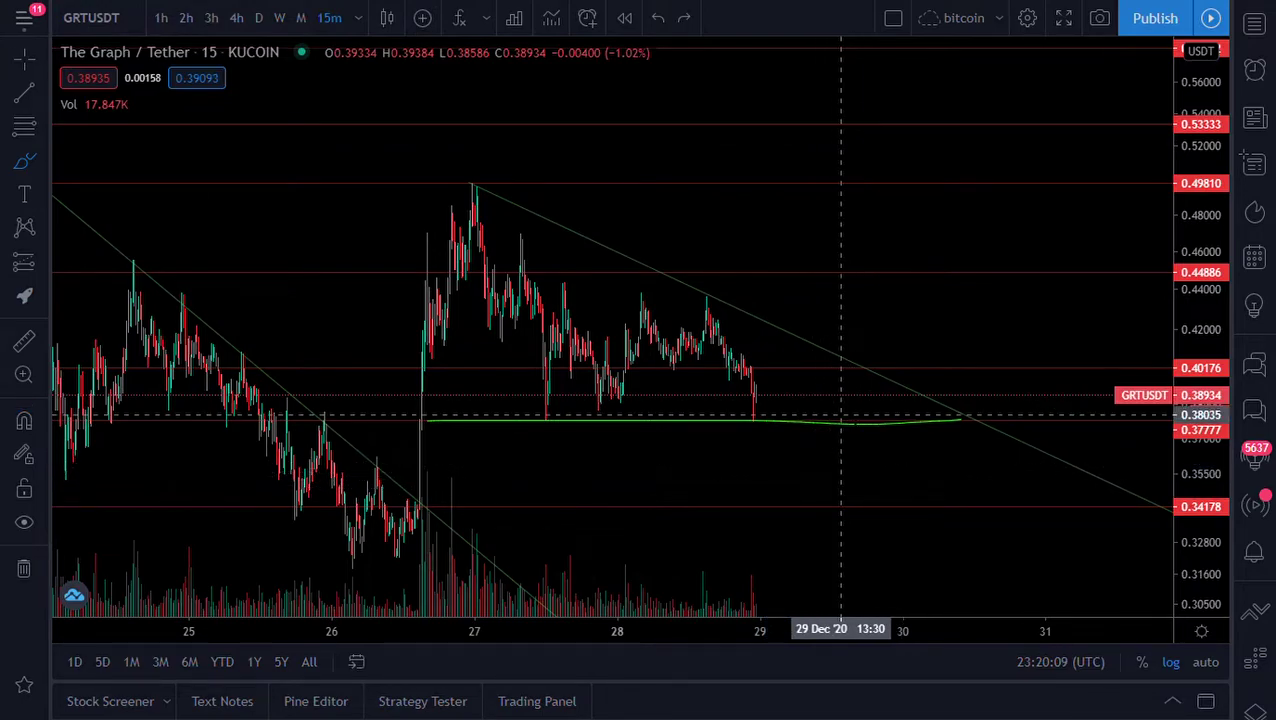
pyautogui.hotkey('ctrl', 'z')
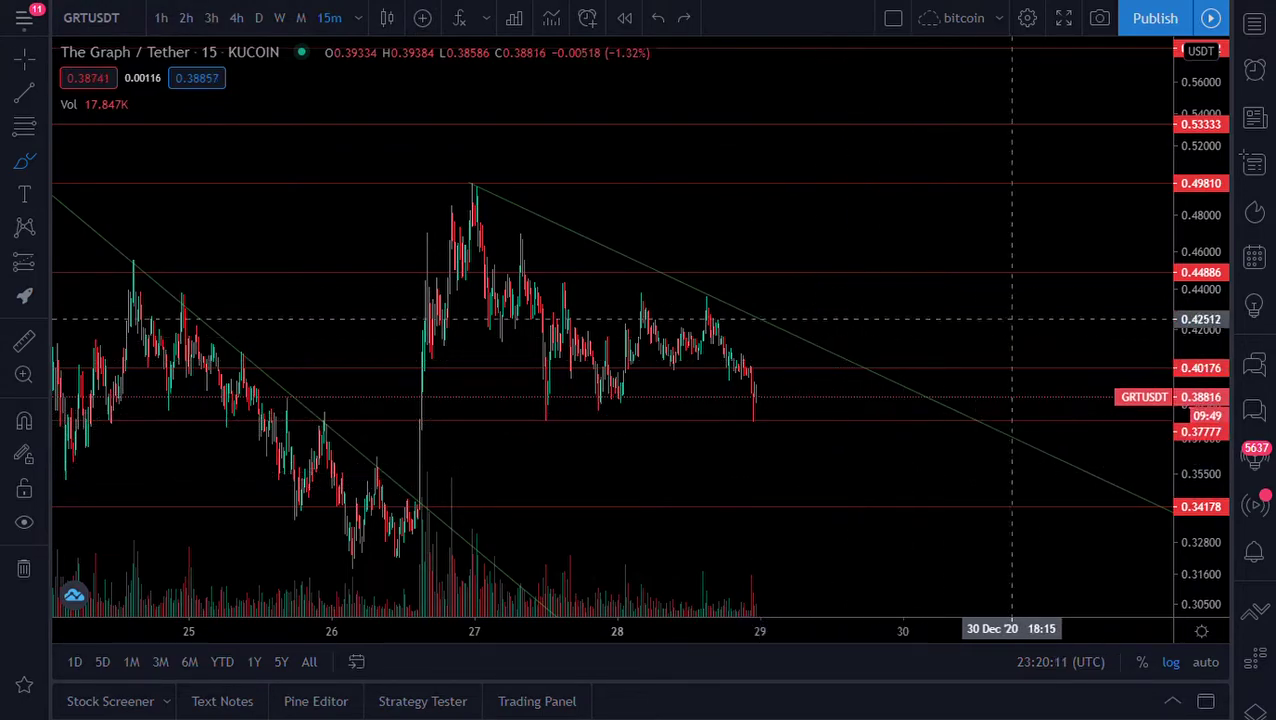
# Zoom the chart out and undo a stray freehand stroke
pyautogui.scroll(-3, 1048, 250)
pyautogui.scroll(-3, 811, 430)
pyautogui.moveTo(926, 484)
pyautogui.mouseDown()
pyautogui.moveTo(775, 469)
pyautogui.moveTo(620, 410)
pyautogui.mouseUp()
pyautogui.hotkey('ctrl', 'z')
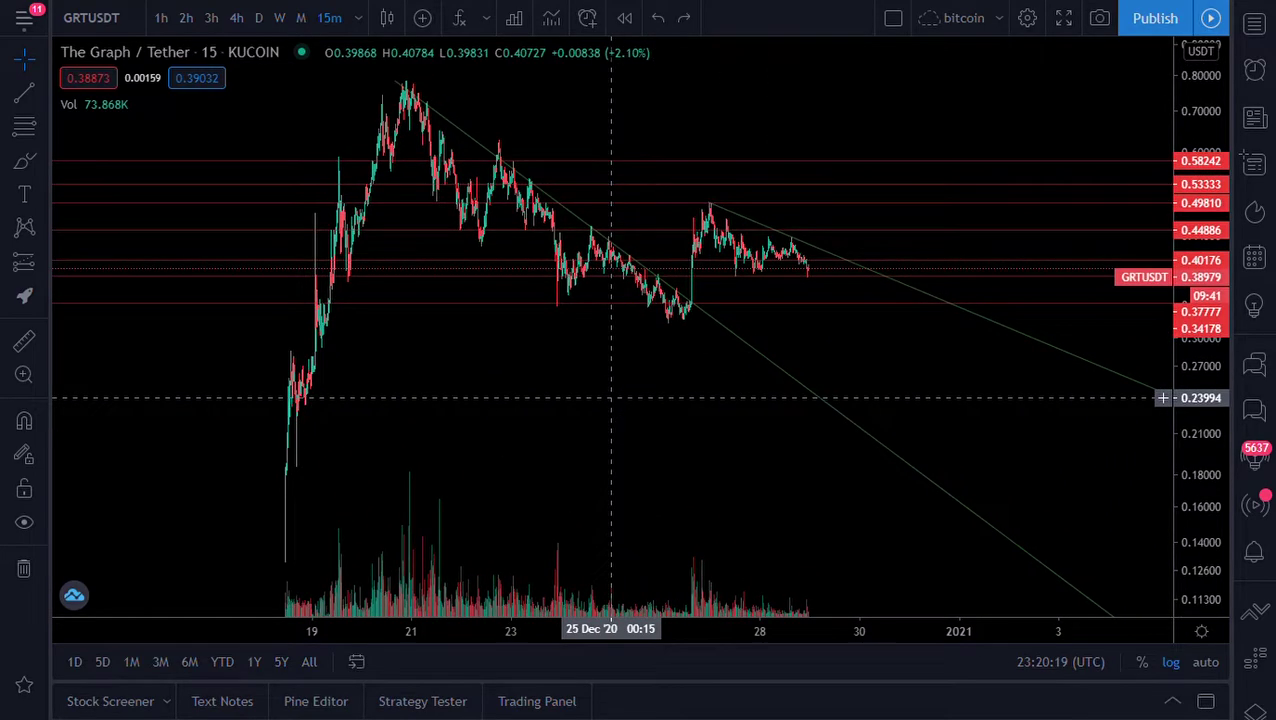
# Draw a Fibonacci retracement from the 19 Dec low to the rally peak, then enlarge and pan the view
pyautogui.click(24, 126)
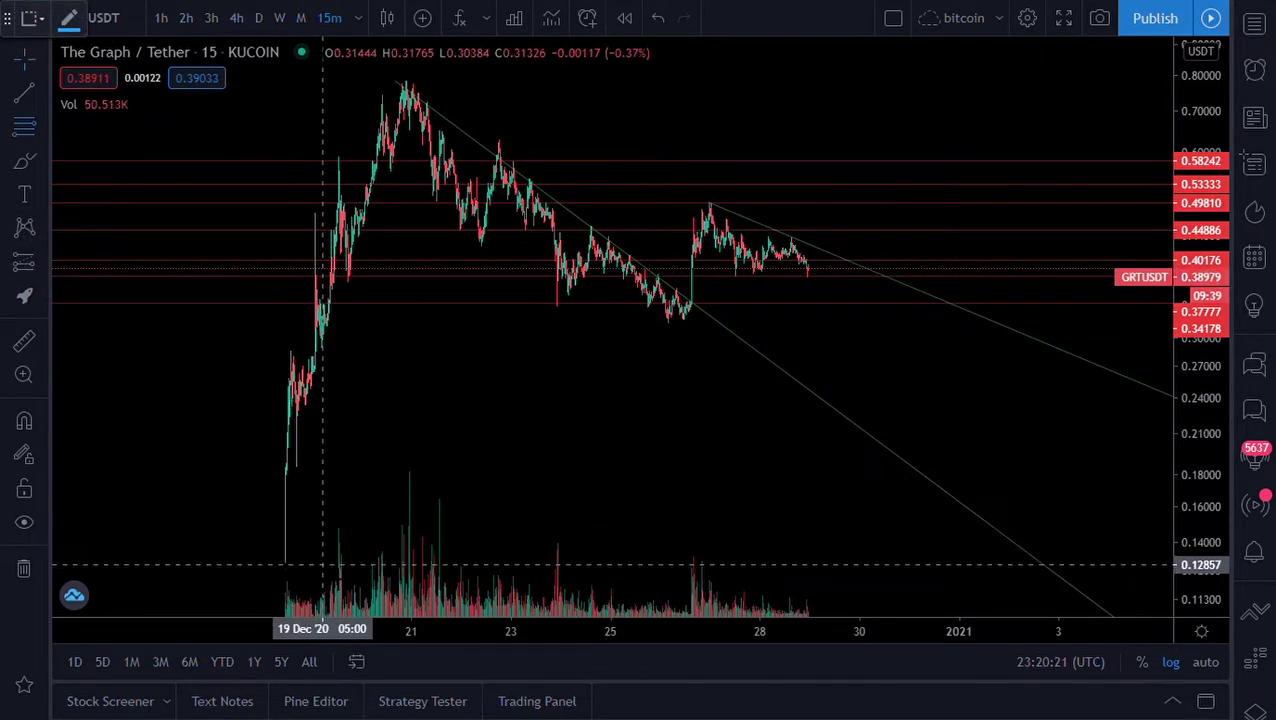
pyautogui.click(316, 563)
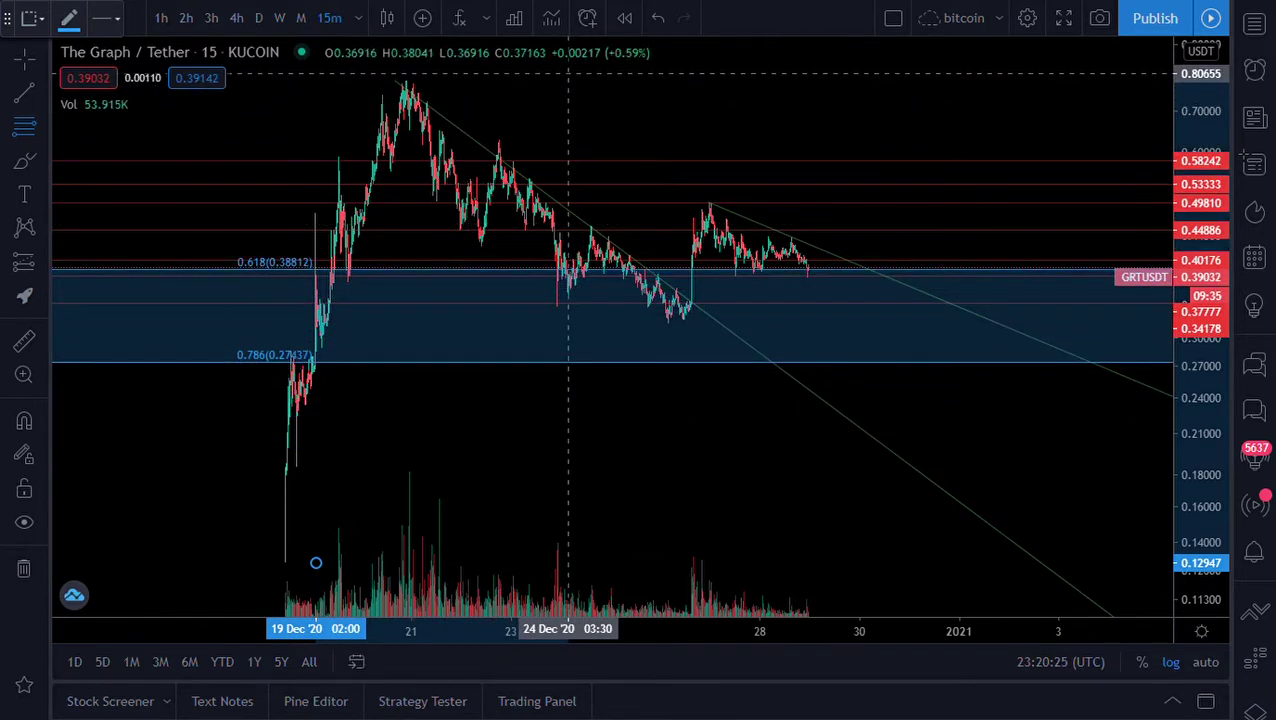
pyautogui.click(555, 81)
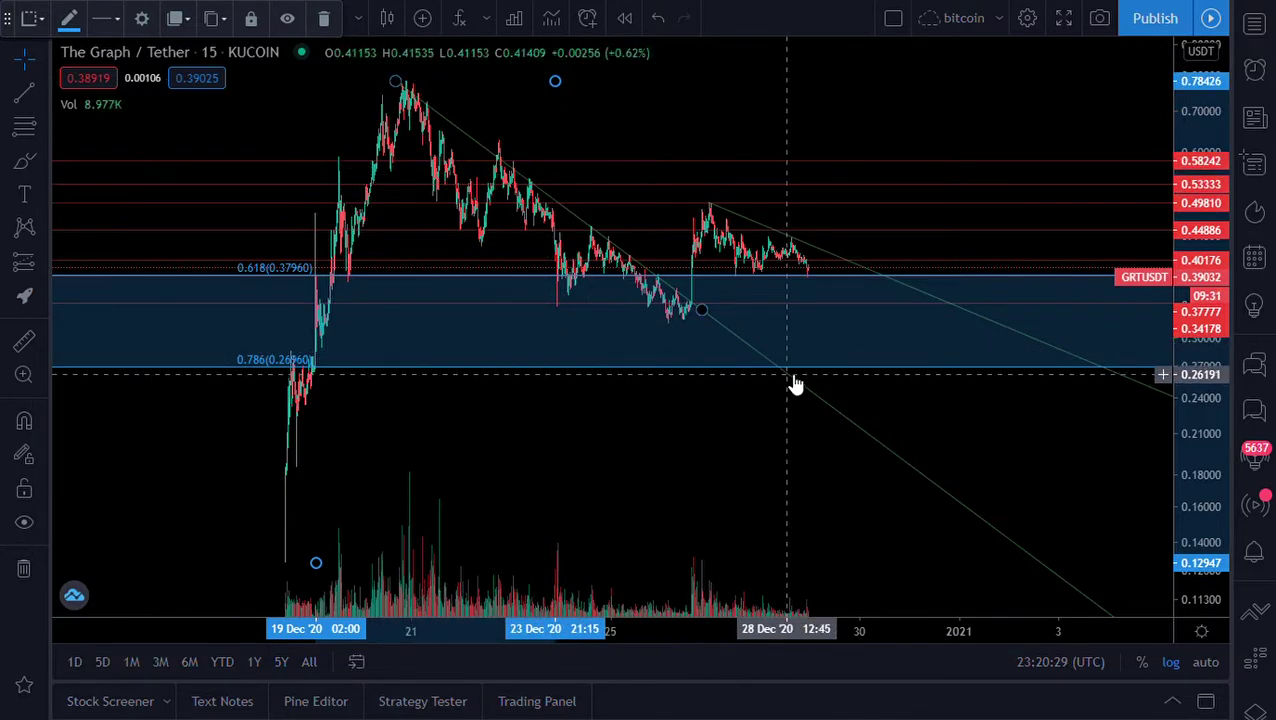
pyautogui.moveTo(1190, 419); pyautogui.dragTo(1190, 455)
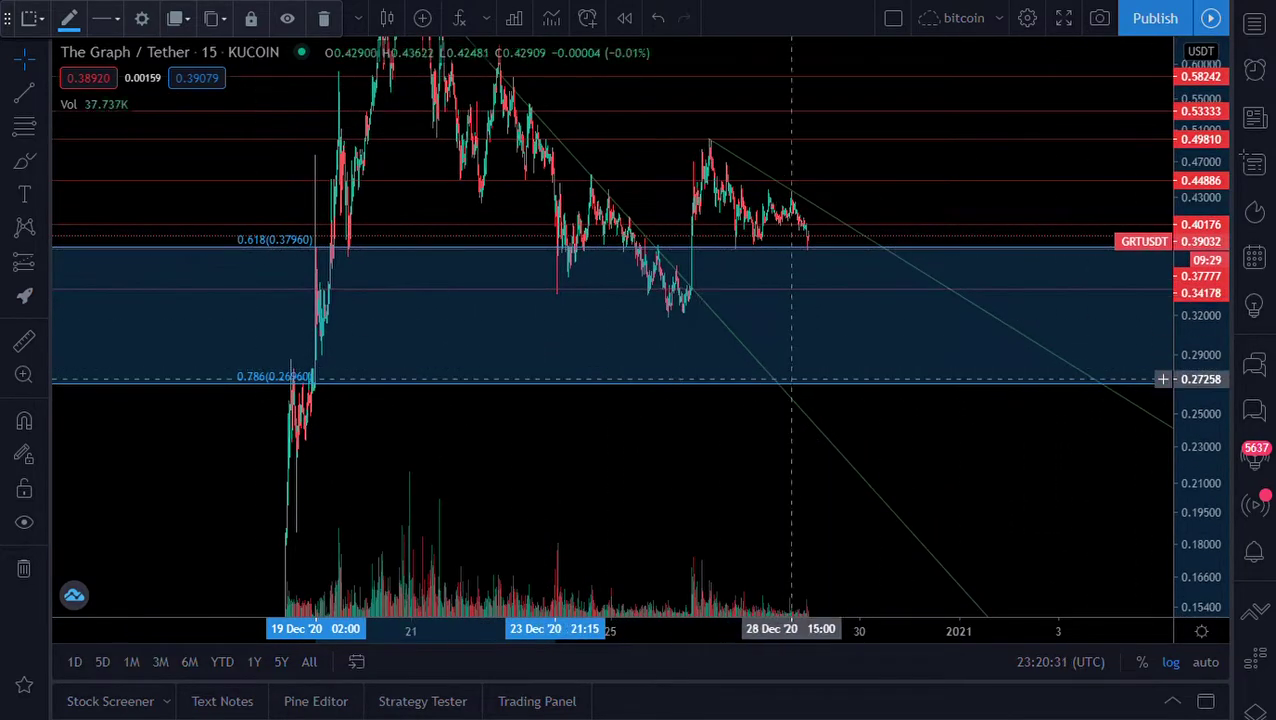
pyautogui.click(939, 474)
pyautogui.moveTo(939, 474); pyautogui.dragTo(868, 537)
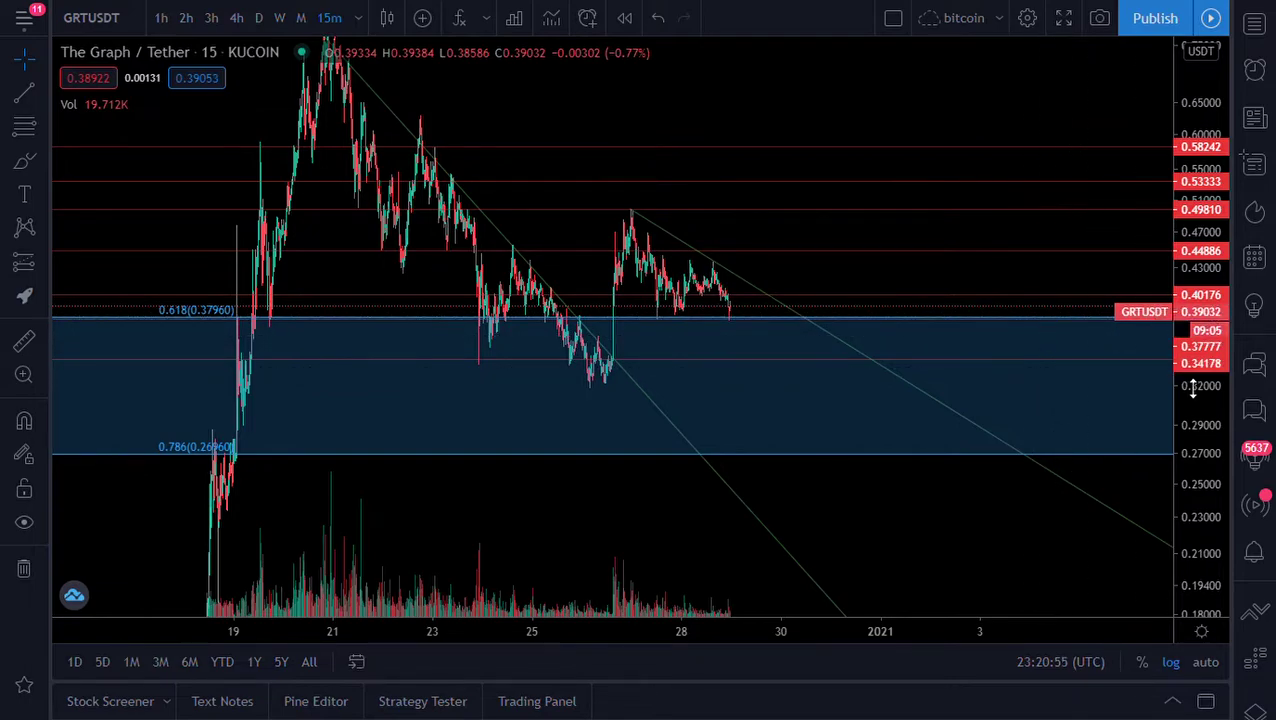
# Measure the range from the 19 Dec rally to 22 Dec, spanning 322 bars
pyautogui.click(24, 340)
pyautogui.click(275, 599)
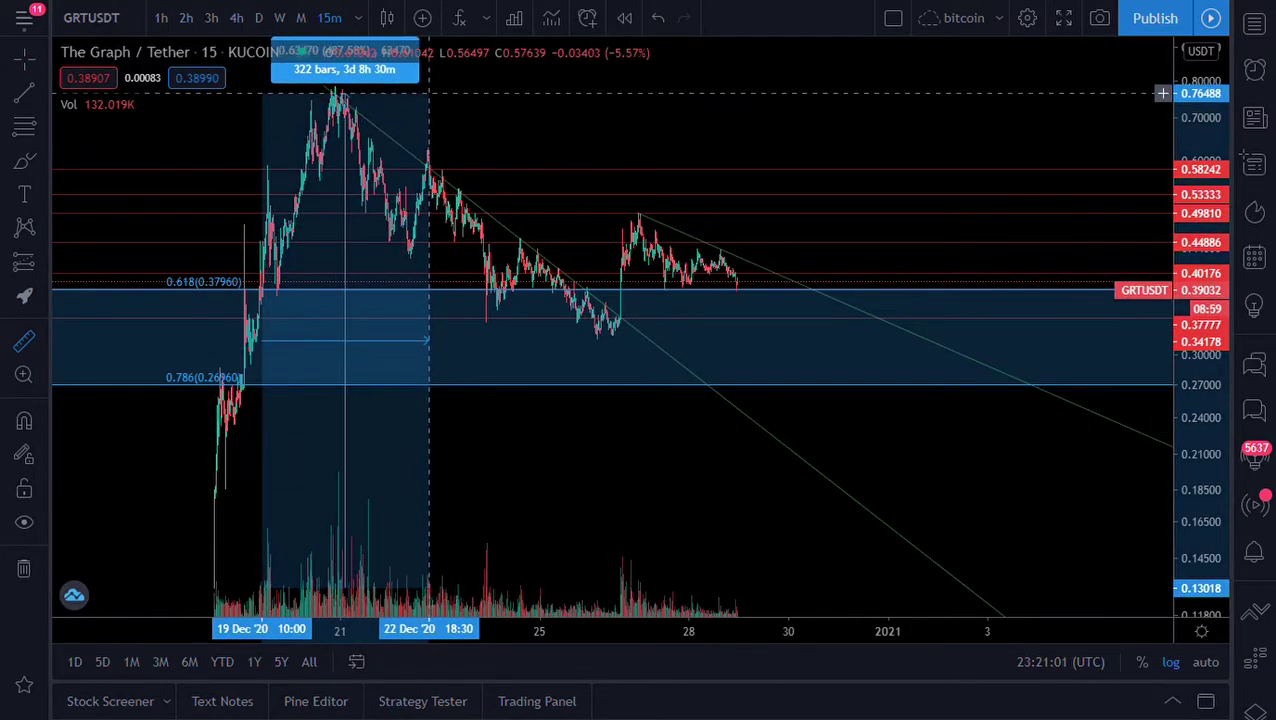
pyautogui.click(430, 85)
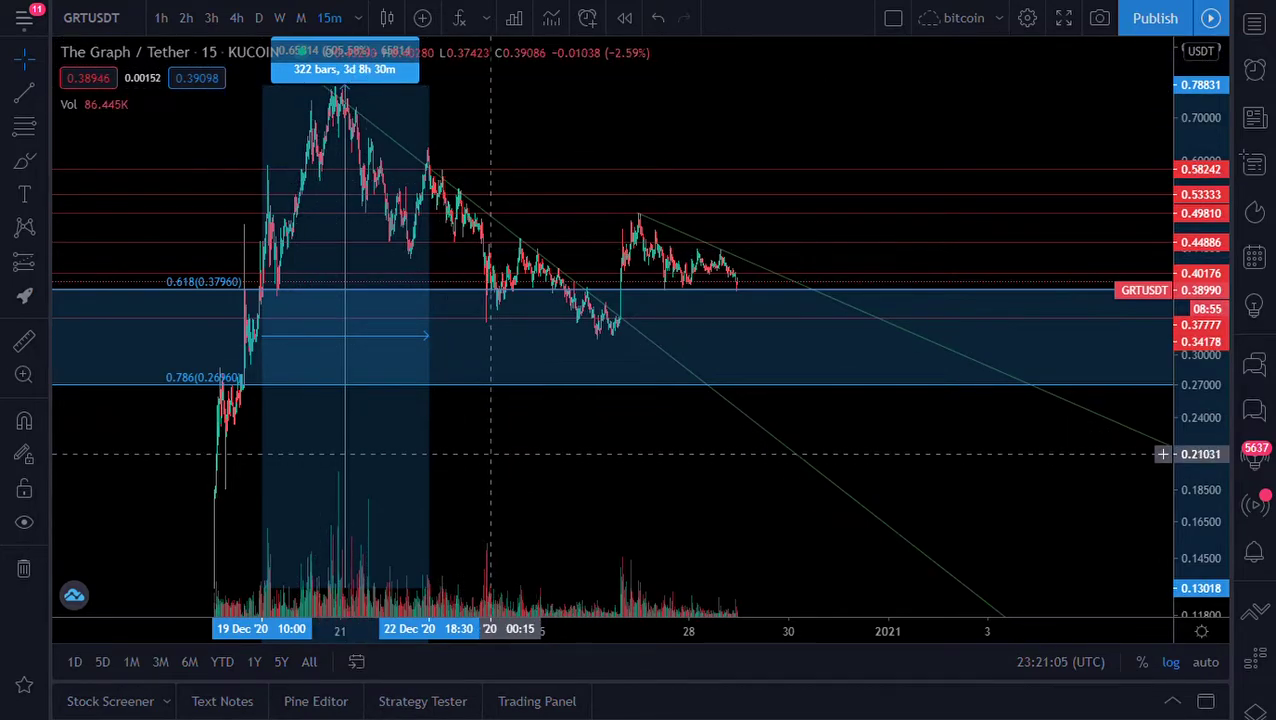
# Measure the -45.13% drop from the December high to the current price, clear it, and zoom in
pyautogui.click(24, 341)
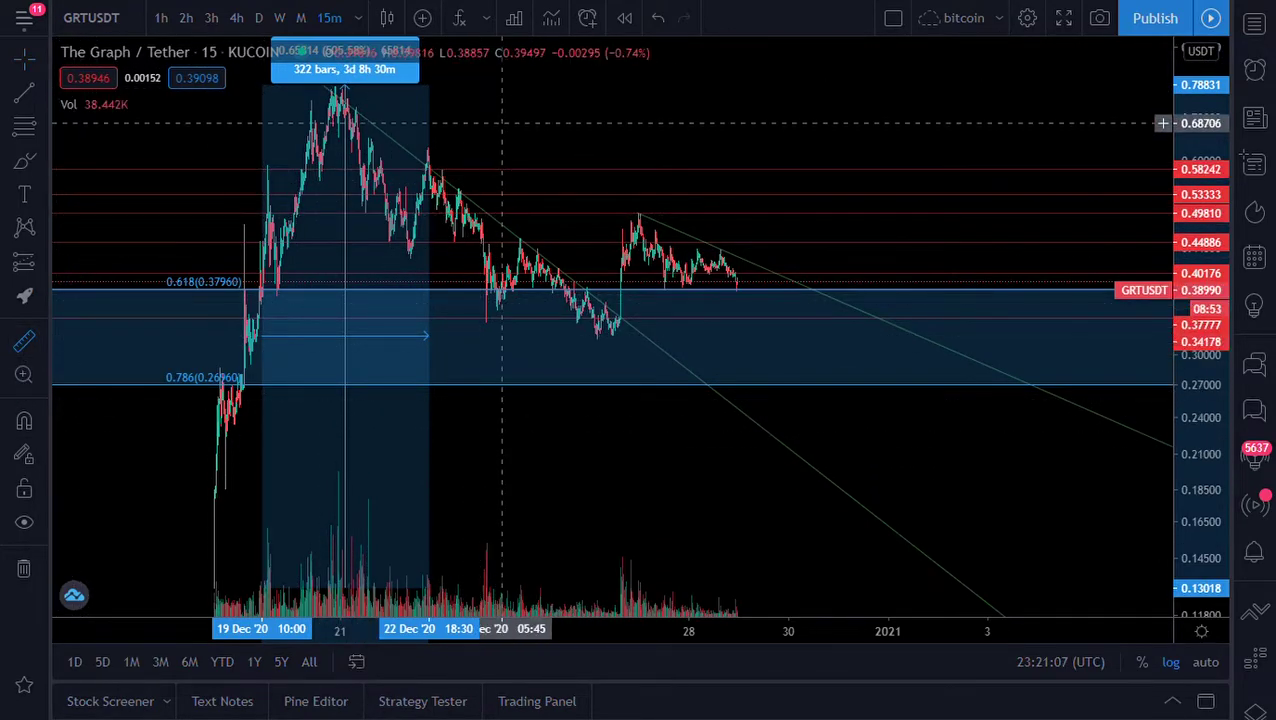
pyautogui.click(484, 87)
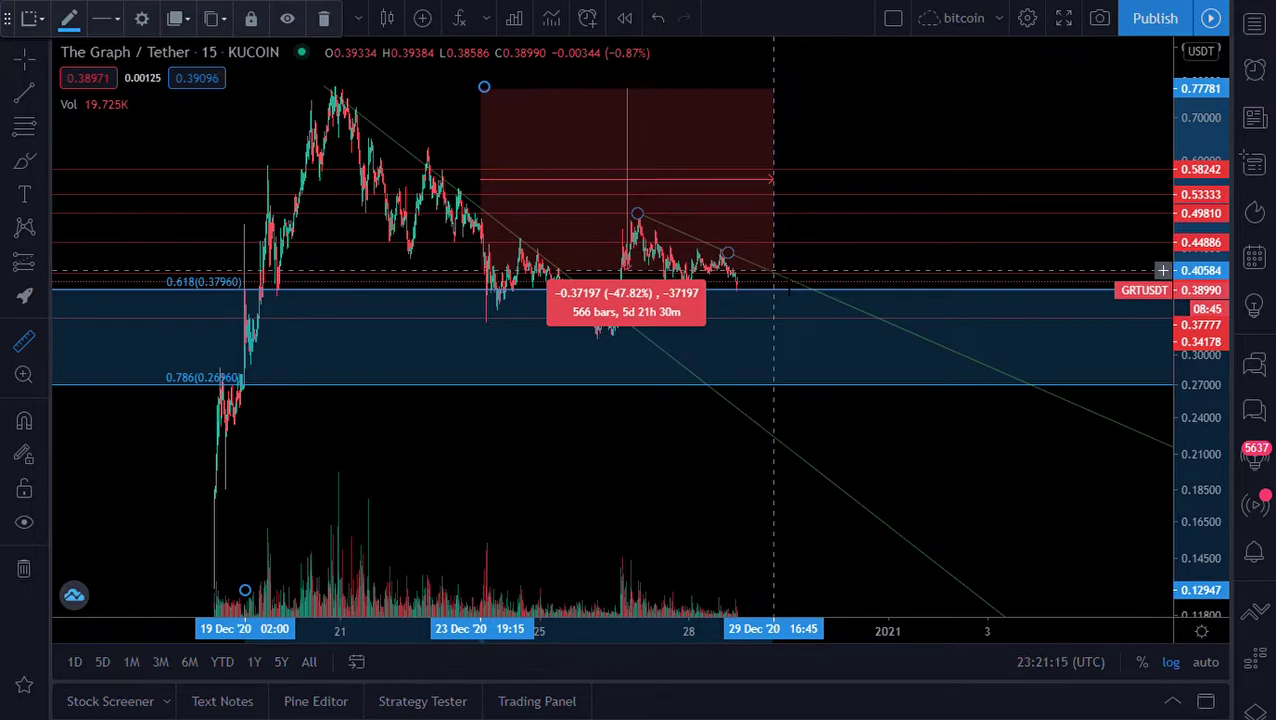
pyautogui.click(797, 256)
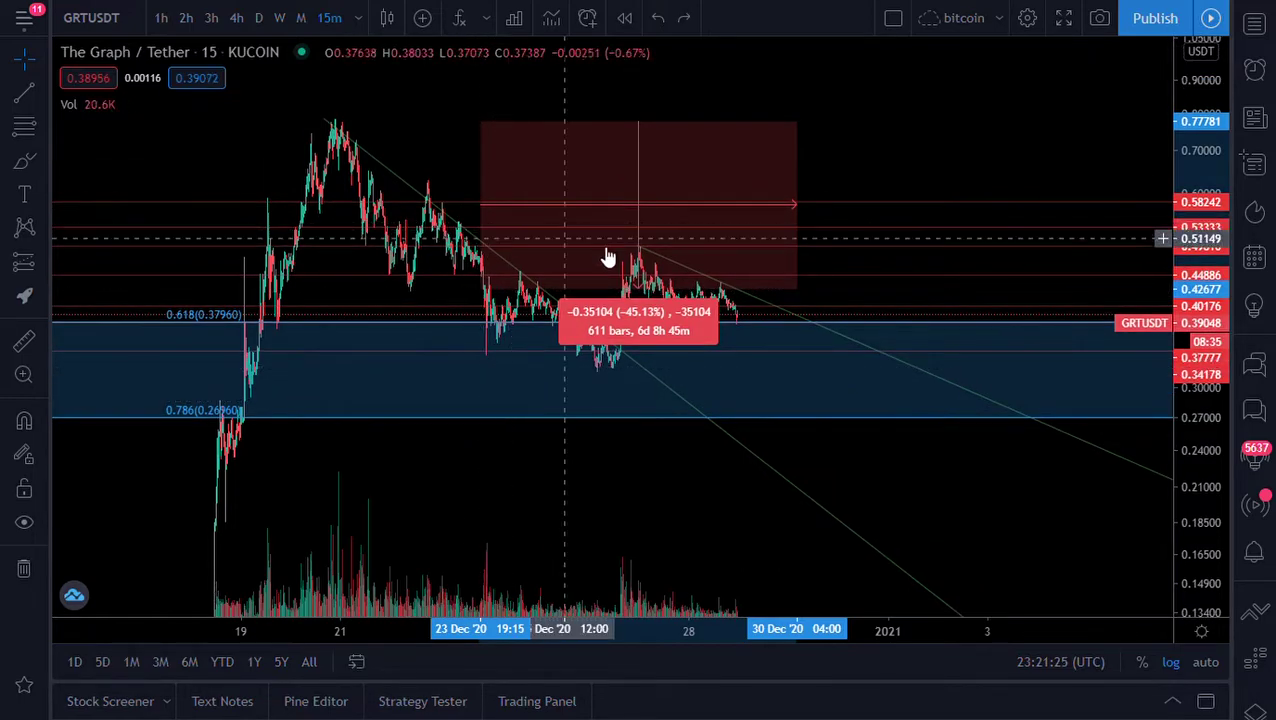
pyautogui.click(868, 145)
pyautogui.scroll(3, 1200, 455)
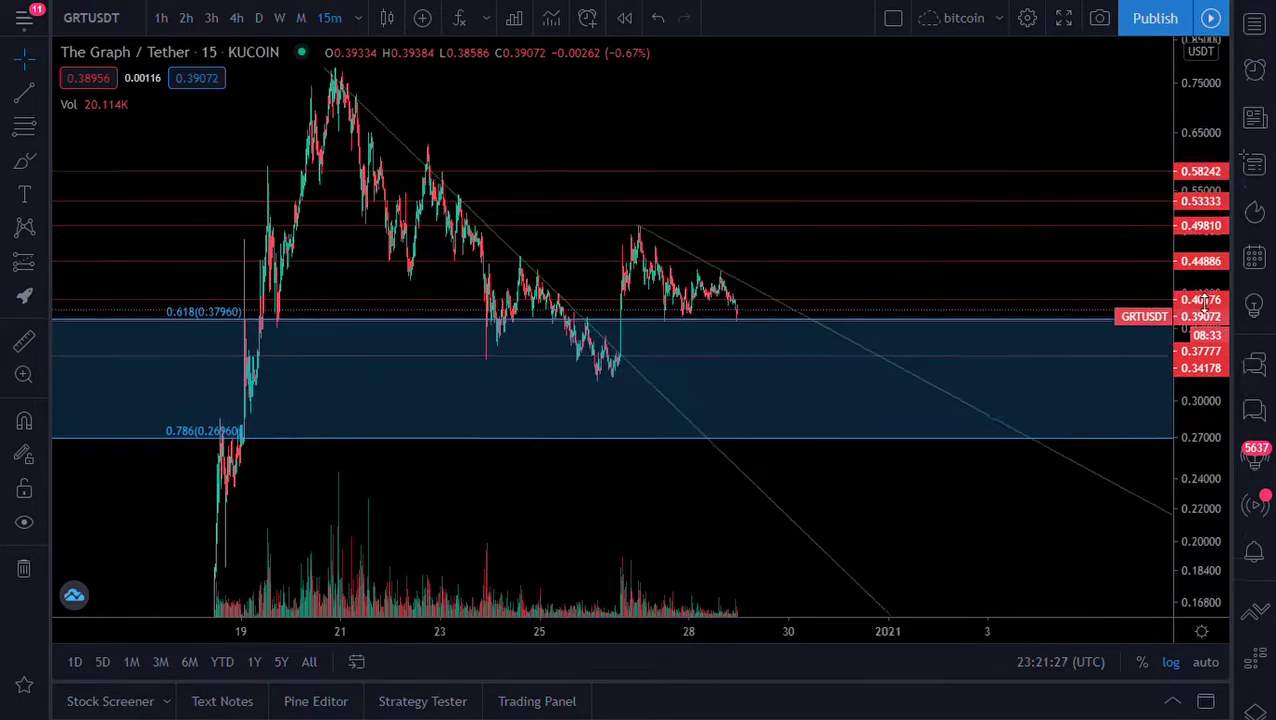
pyautogui.scroll(5, 920, 461)
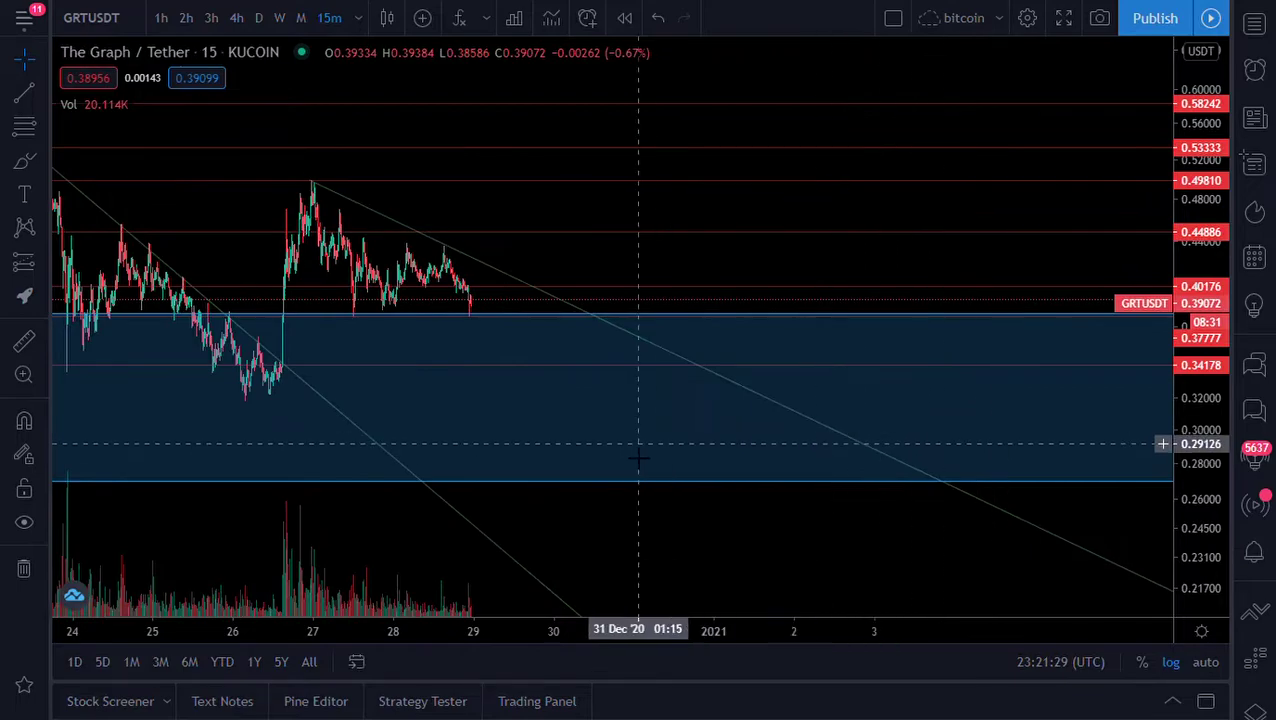
# Pan to recent days and add a Relative Strength Index pane with a compressed vertical scale
pyautogui.moveTo(420, 430); pyautogui.dragTo(658, 507)
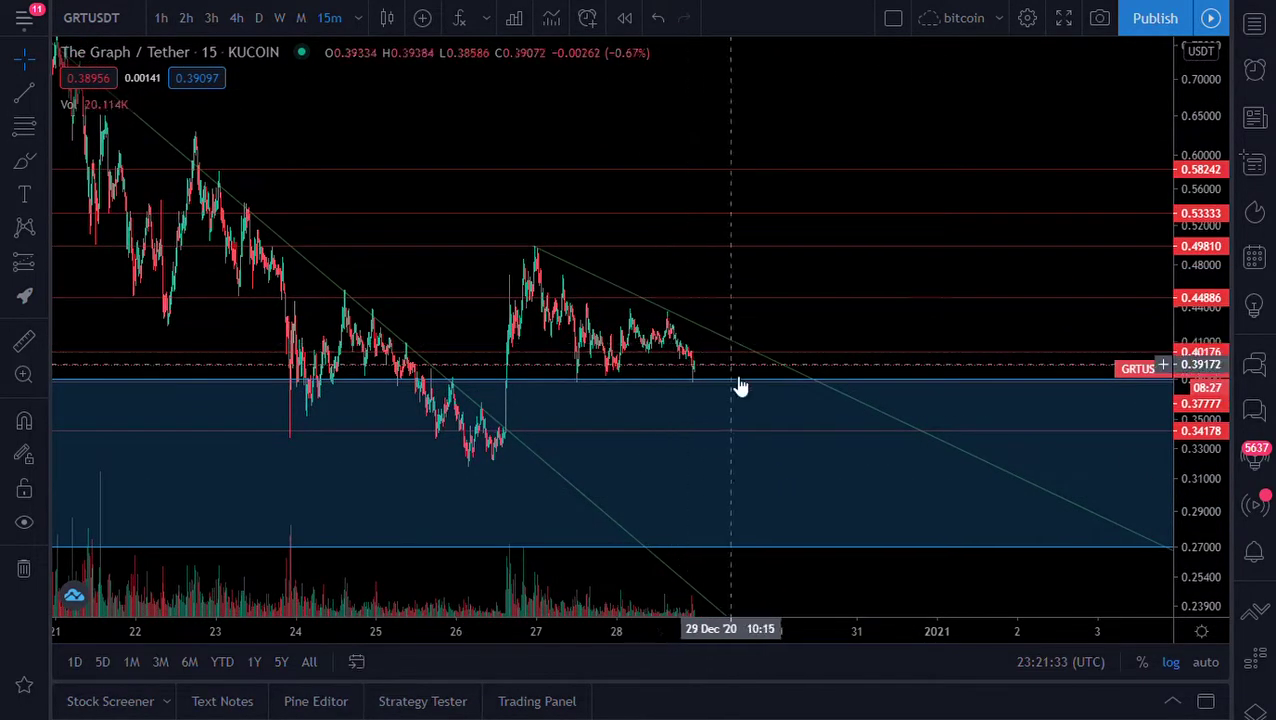
pyautogui.click(459, 18)
pyautogui.click(563, 449)
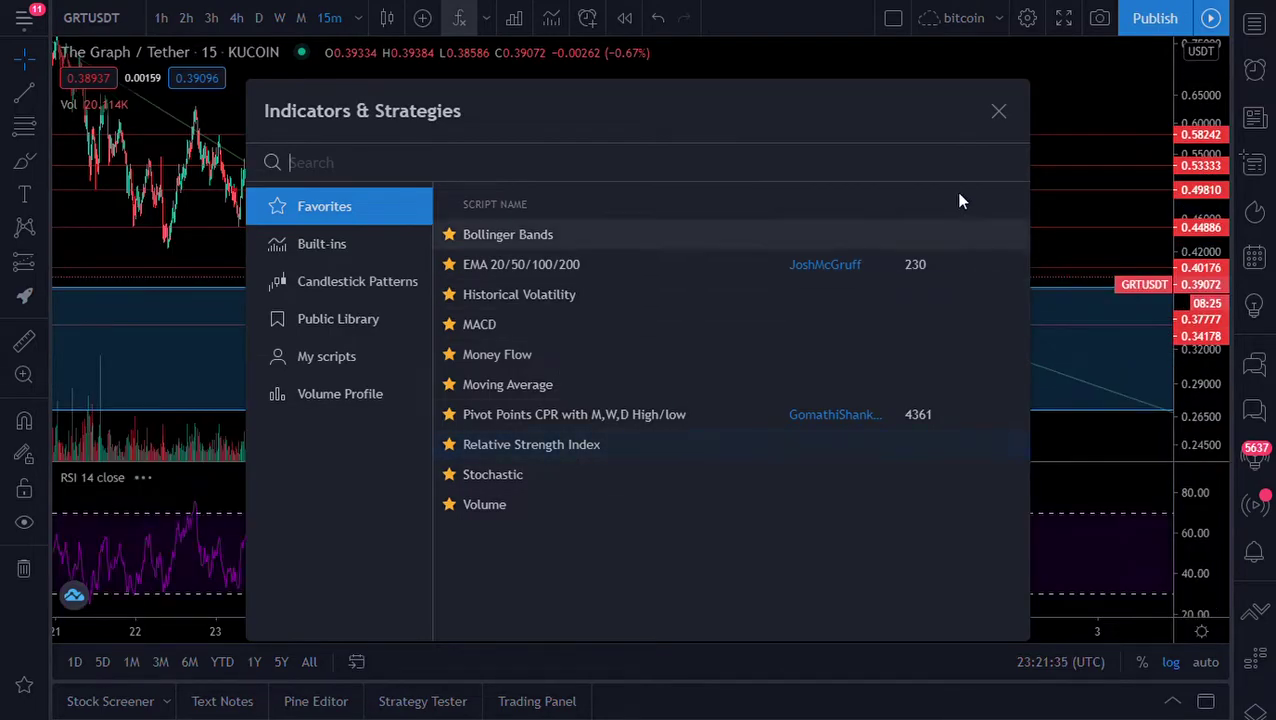
pyautogui.click(998, 111)
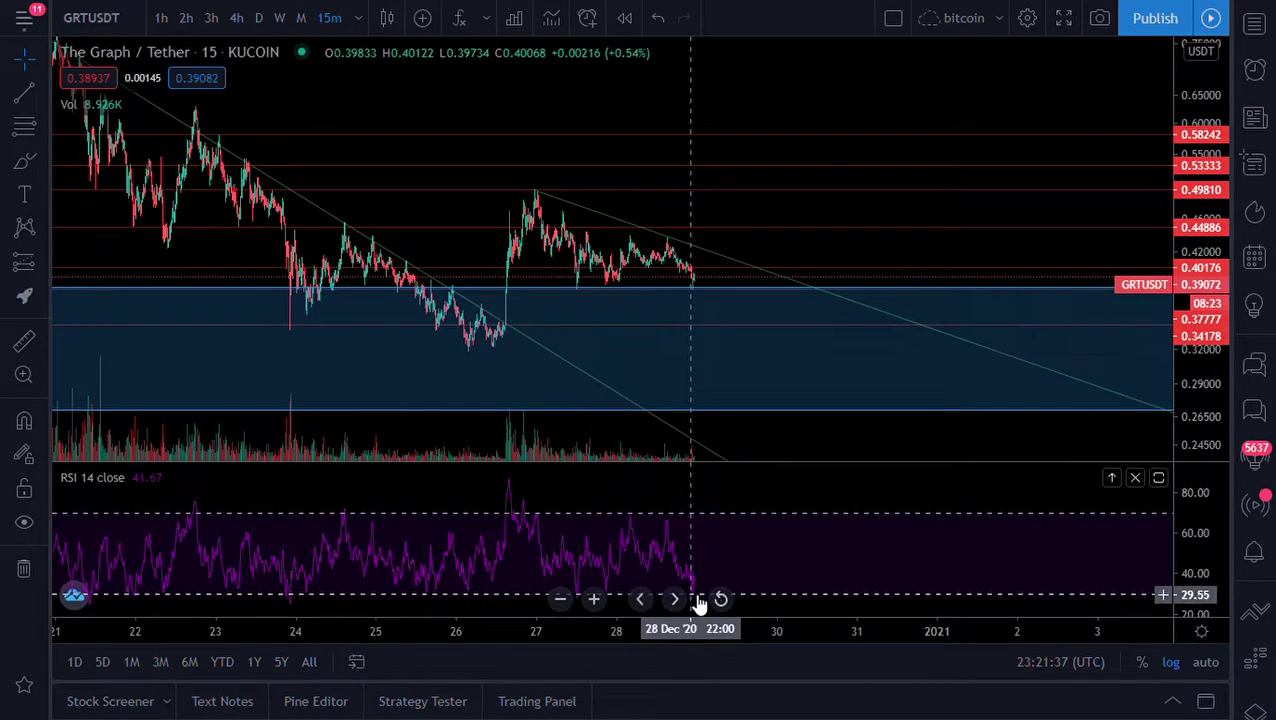
pyautogui.moveTo(1214, 540); pyautogui.dragTo(1212, 565)
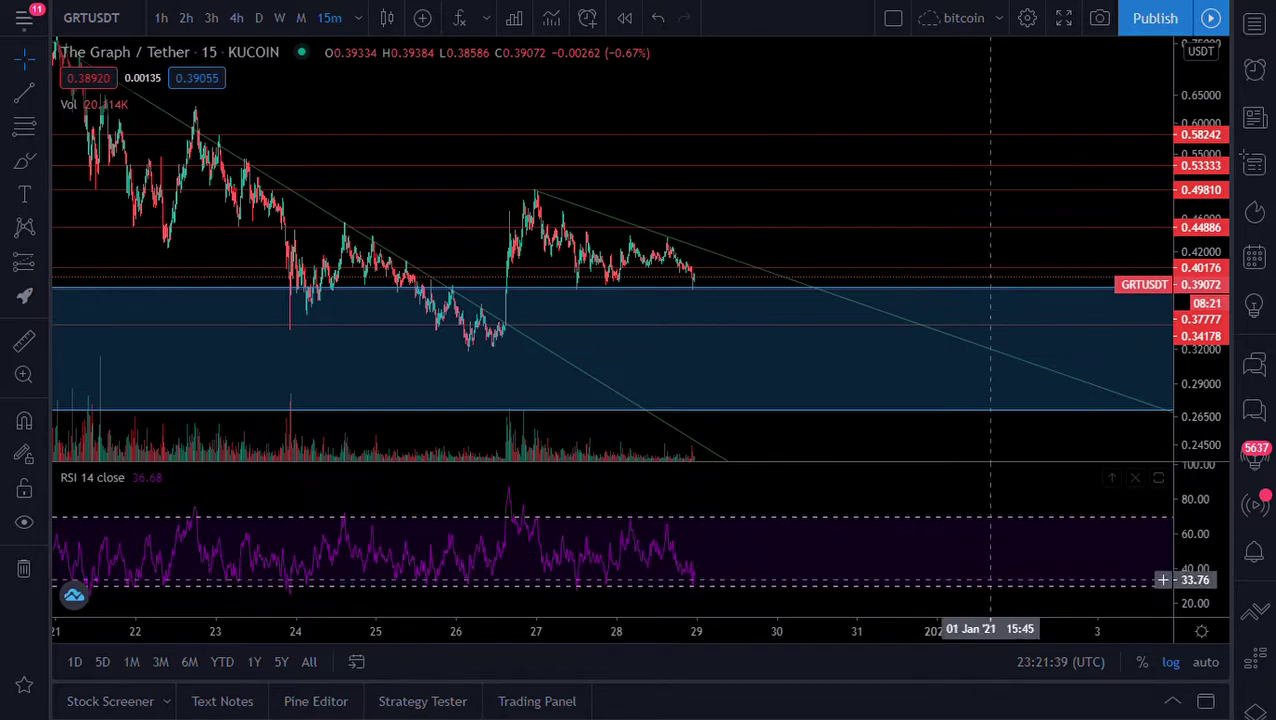
pyautogui.click(22, 165)
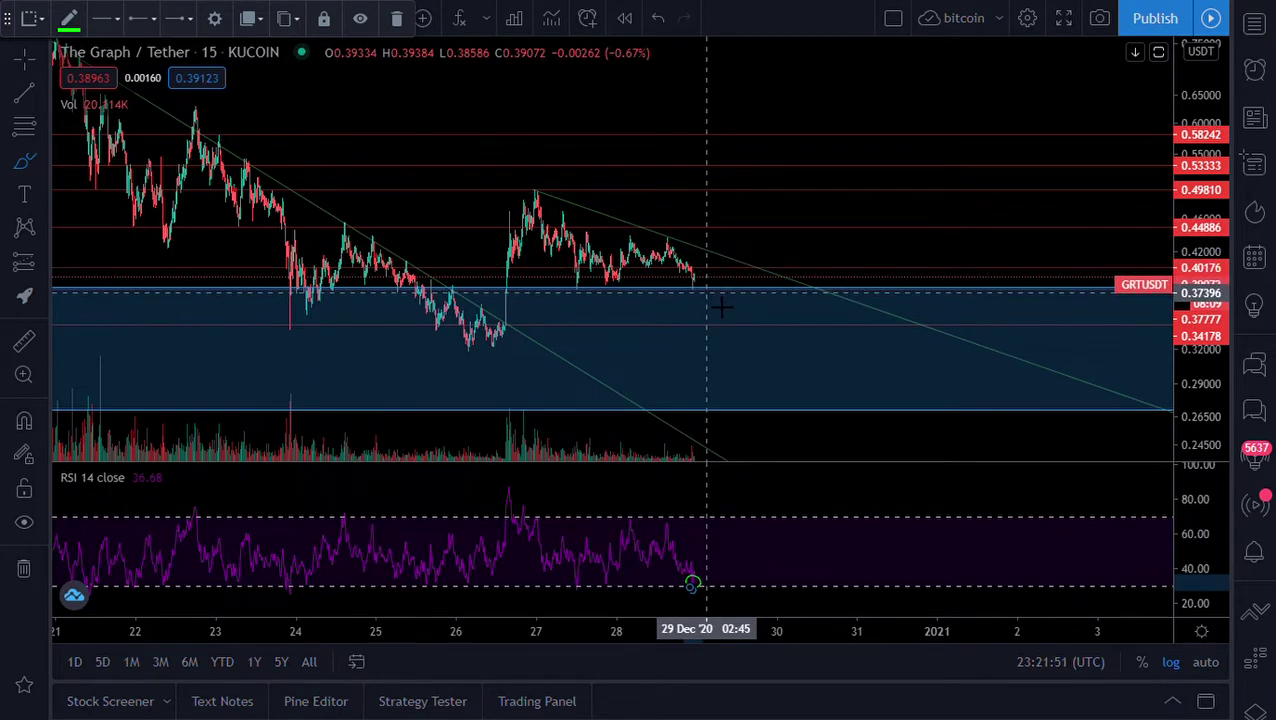
# Circle the low, sketch a rebound toward 0.49810, and draw a non-extended line from the 26 Dec high
pyautogui.moveTo(702, 250); pyautogui.dragTo(726, 247)
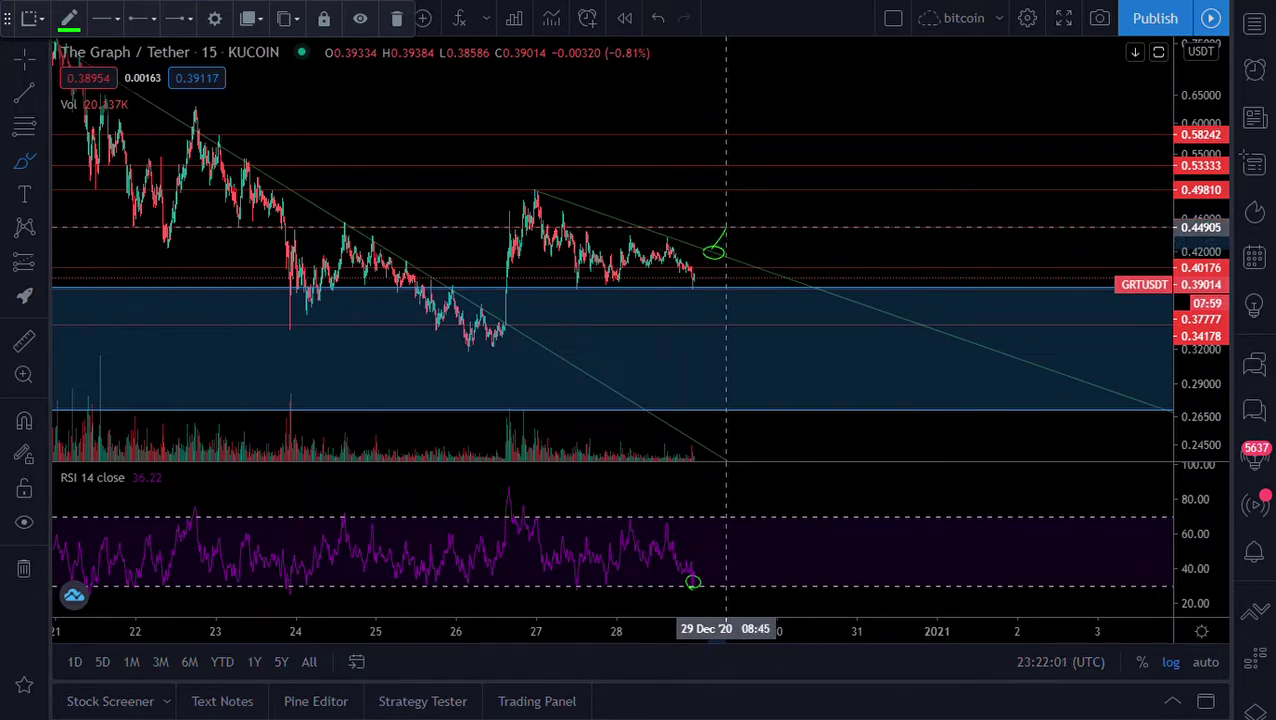
pyautogui.moveTo(727, 229)
pyautogui.mouseDown()
pyautogui.moveTo(737, 261)
pyautogui.moveTo(777, 195)
pyautogui.mouseUp()
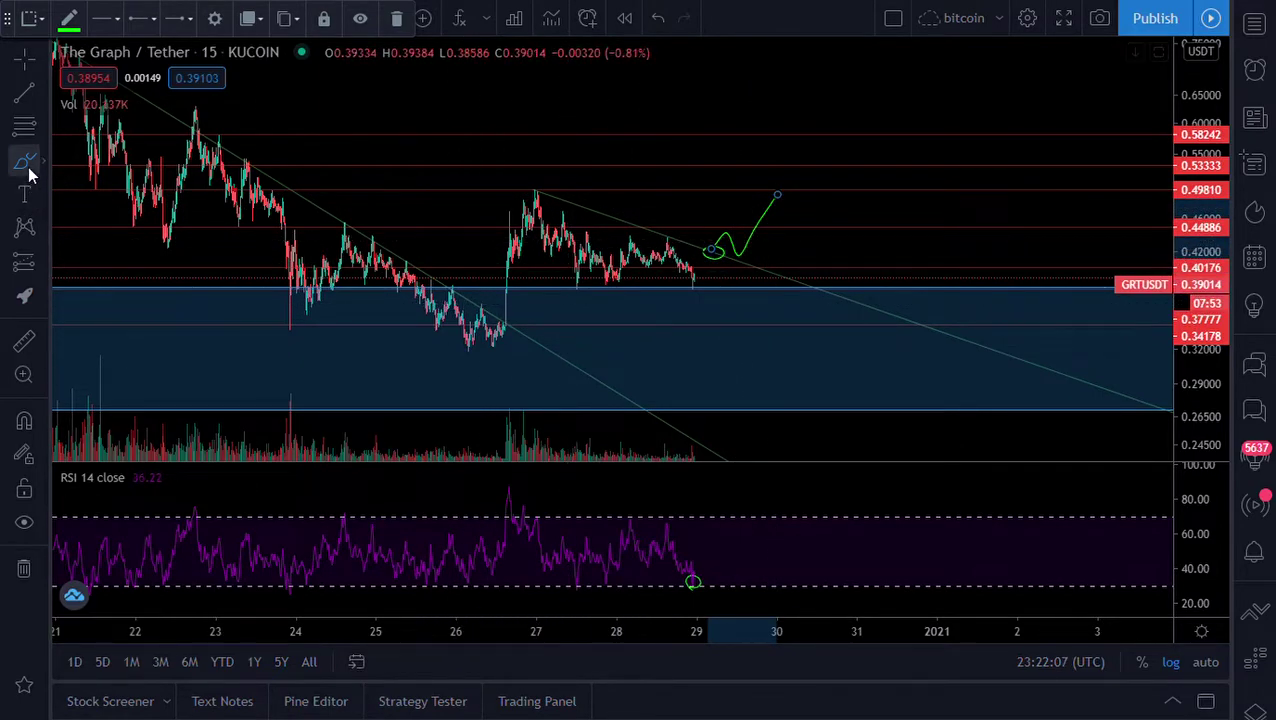
pyautogui.click(25, 97)
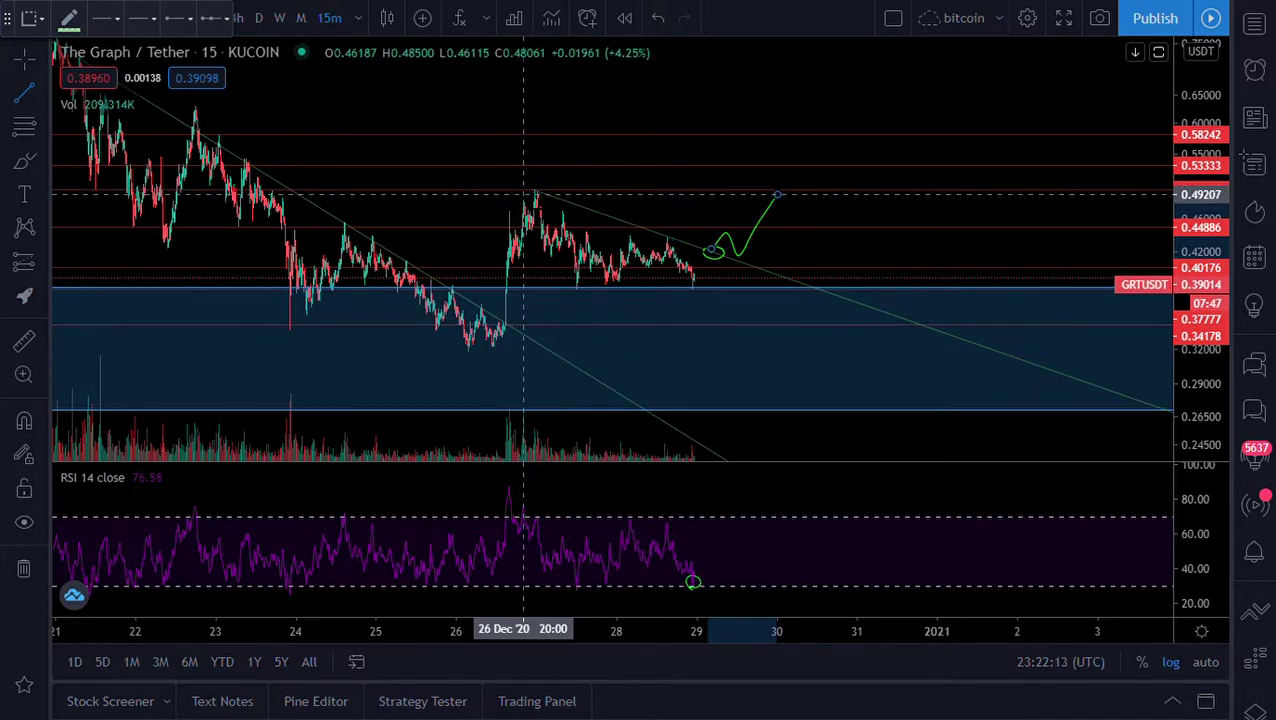
pyautogui.click(522, 190)
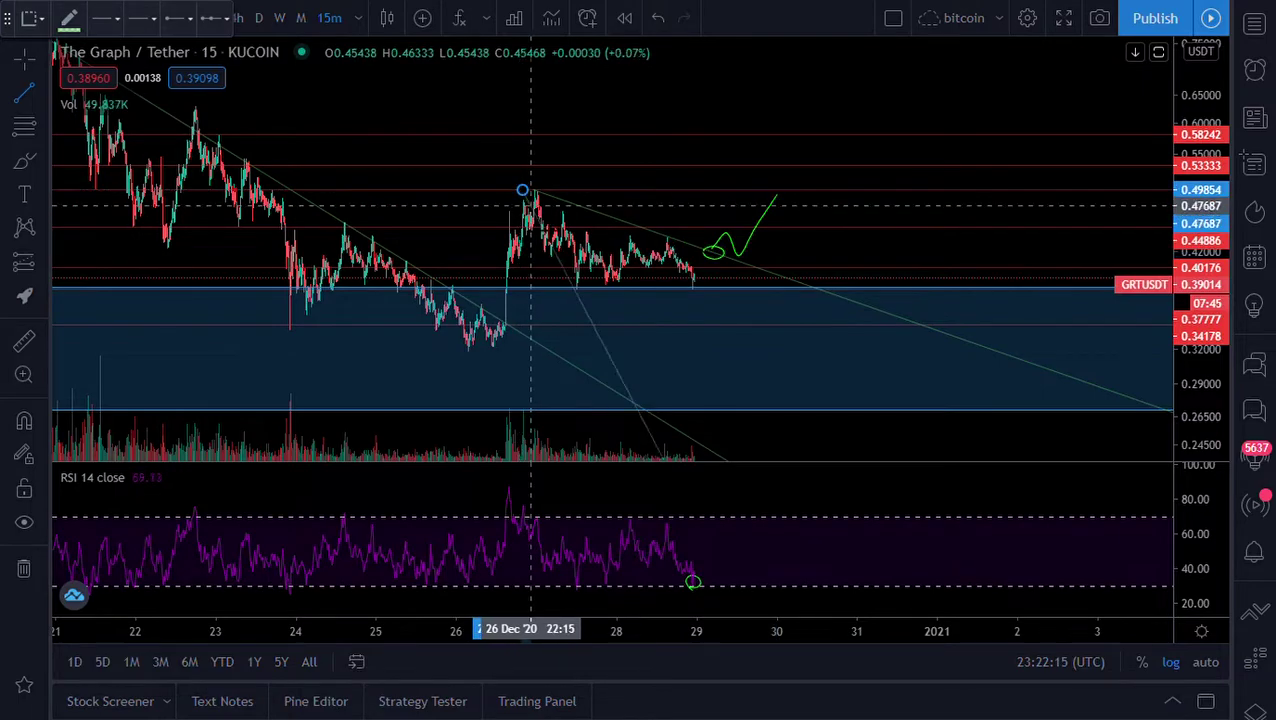
pyautogui.click(530, 305)
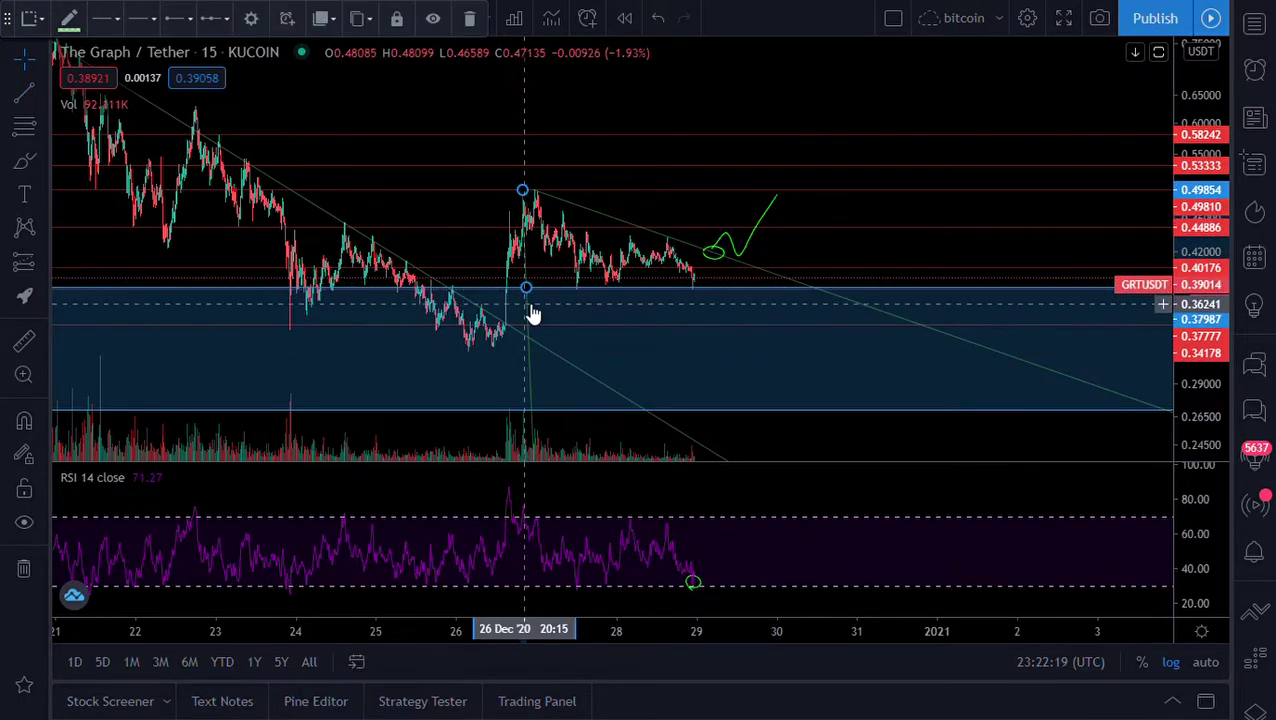
pyautogui.doubleClick(523, 303)
pyautogui.click(512, 246)
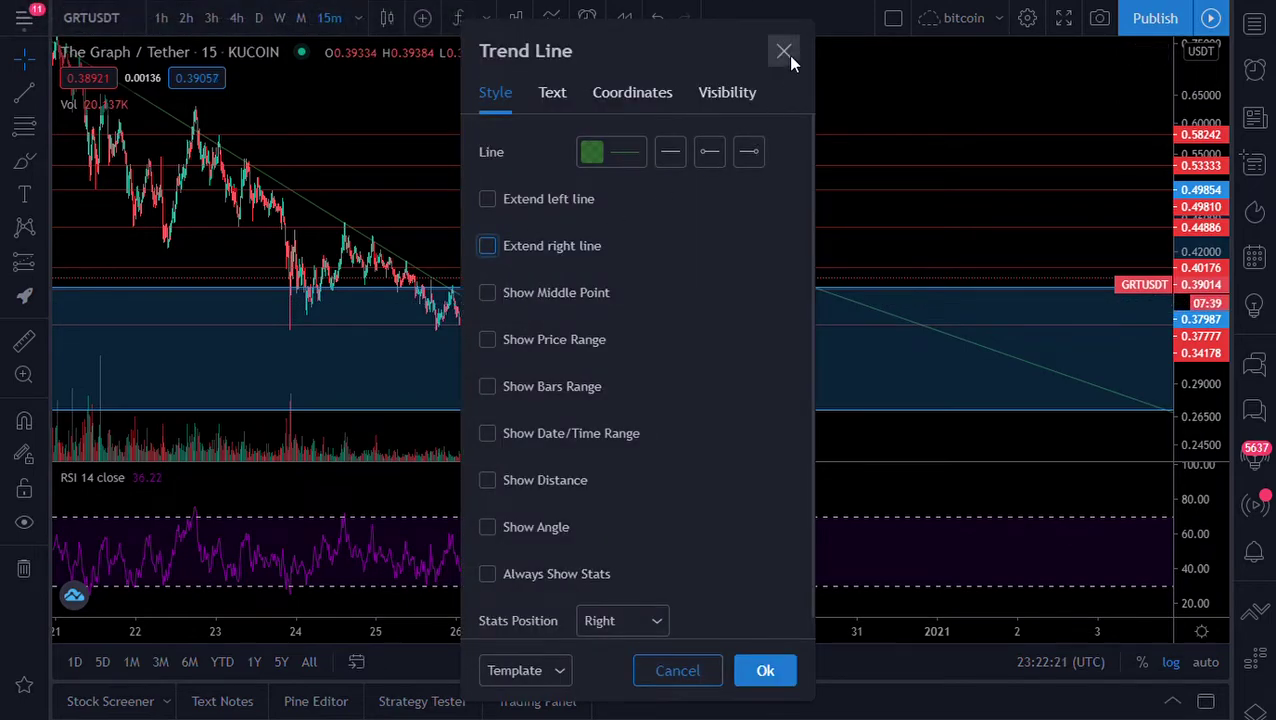
# Move the new line so it rises from the sketched circle near 29 Dec, then deselect it
pyautogui.click(786, 52)
pyautogui.moveTo(524, 282); pyautogui.dragTo(722, 245)
pyautogui.click(852, 225)
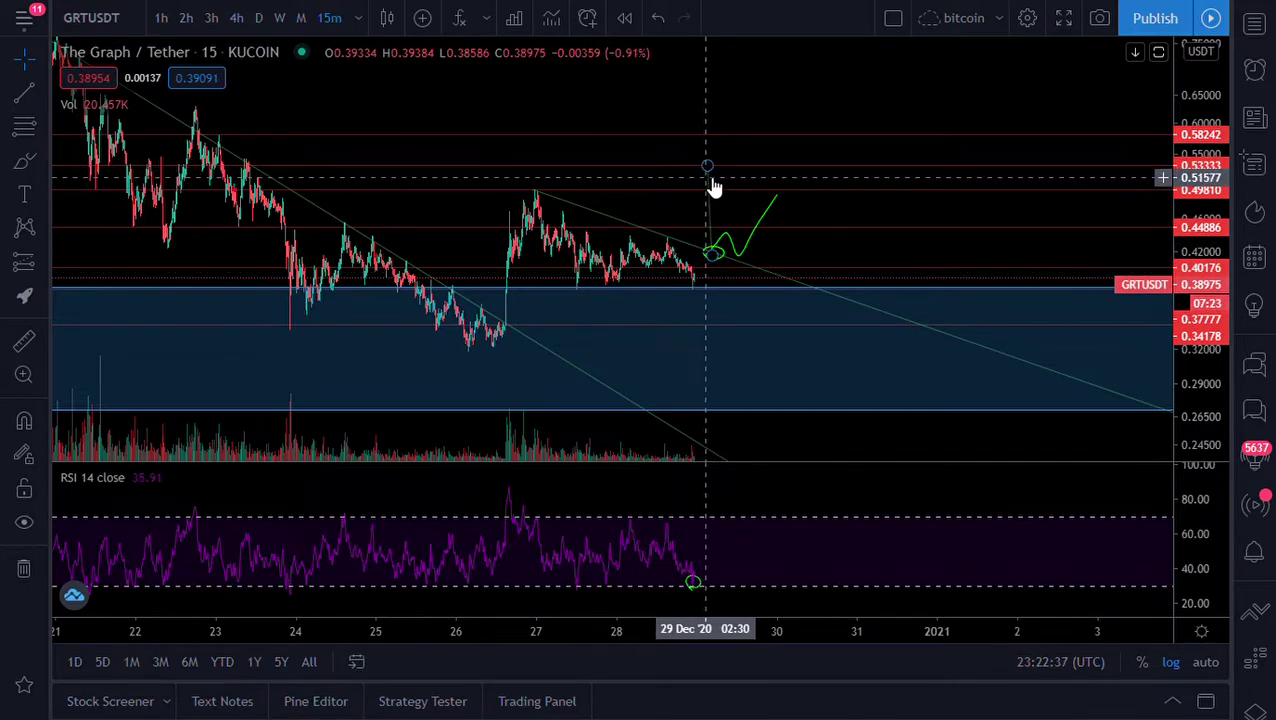
# Undo the green sketches and vertical line, remove the RSI pane, and pan to recent prices
pyautogui.click(25, 160)
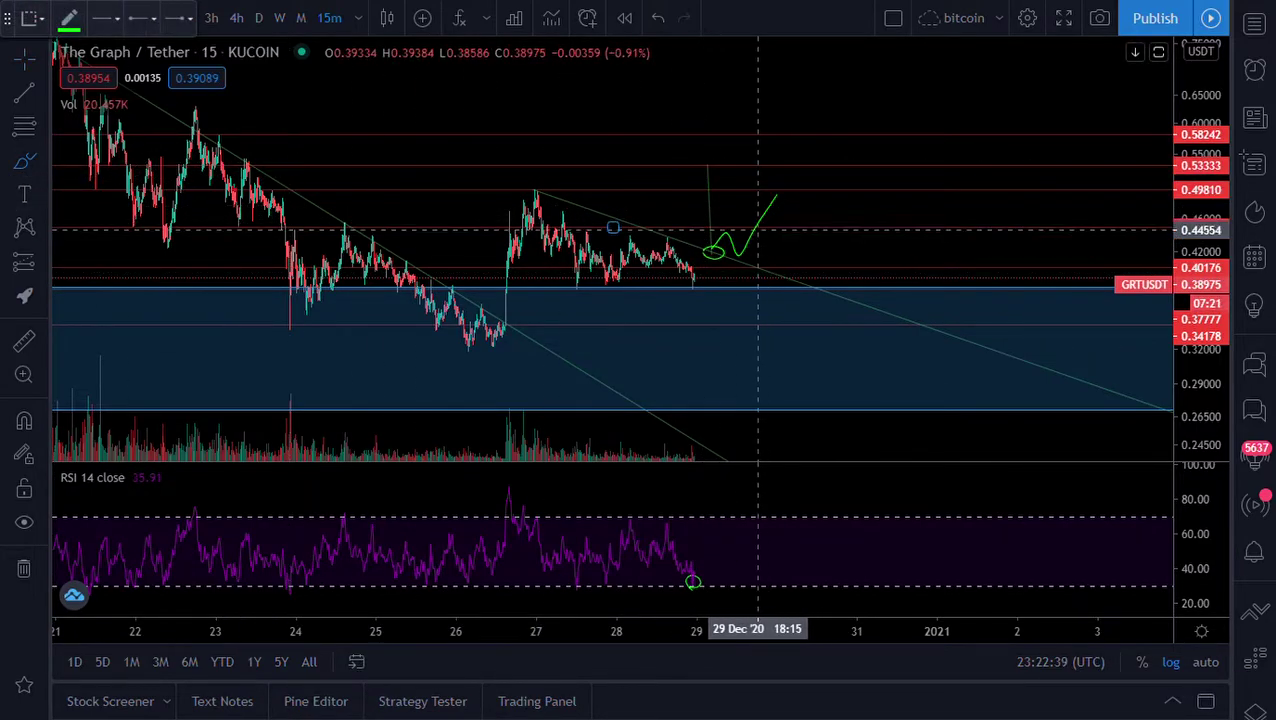
pyautogui.hotkey('ctrl', 'z')
pyautogui.hotkey('ctrl', 'z')
pyautogui.hotkey('ctrl', 'z')
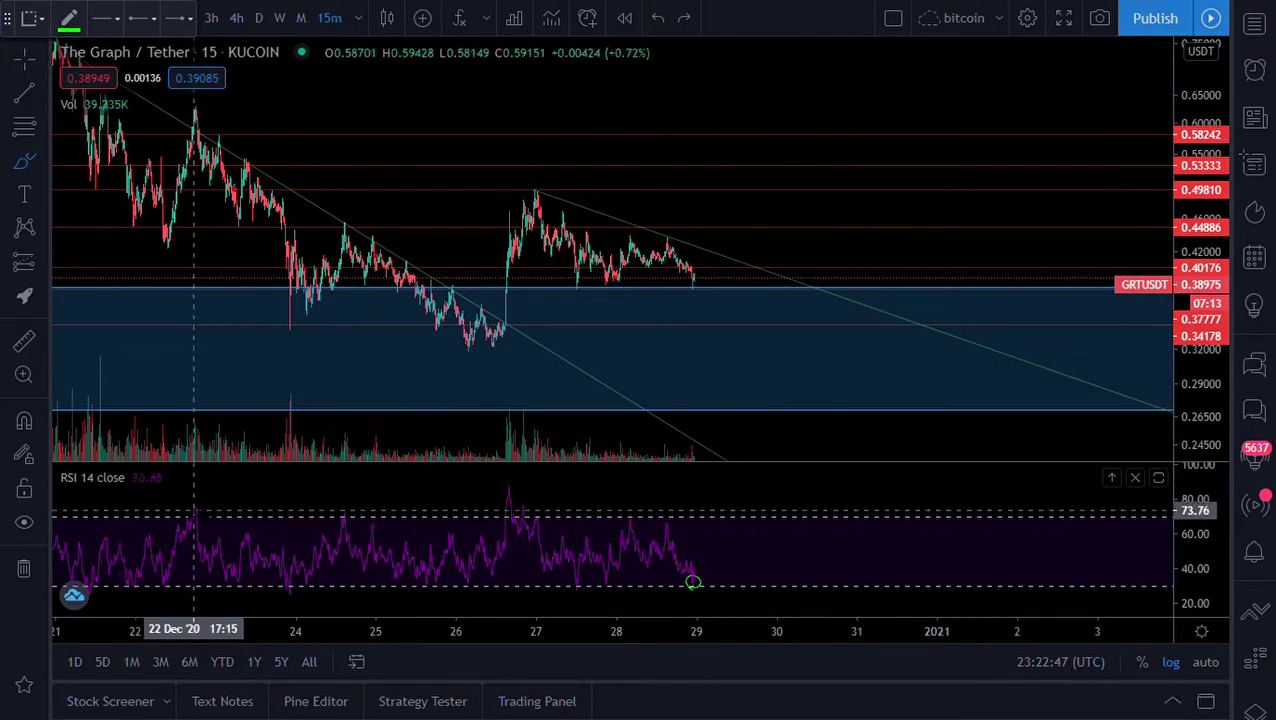
pyautogui.click(219, 477)
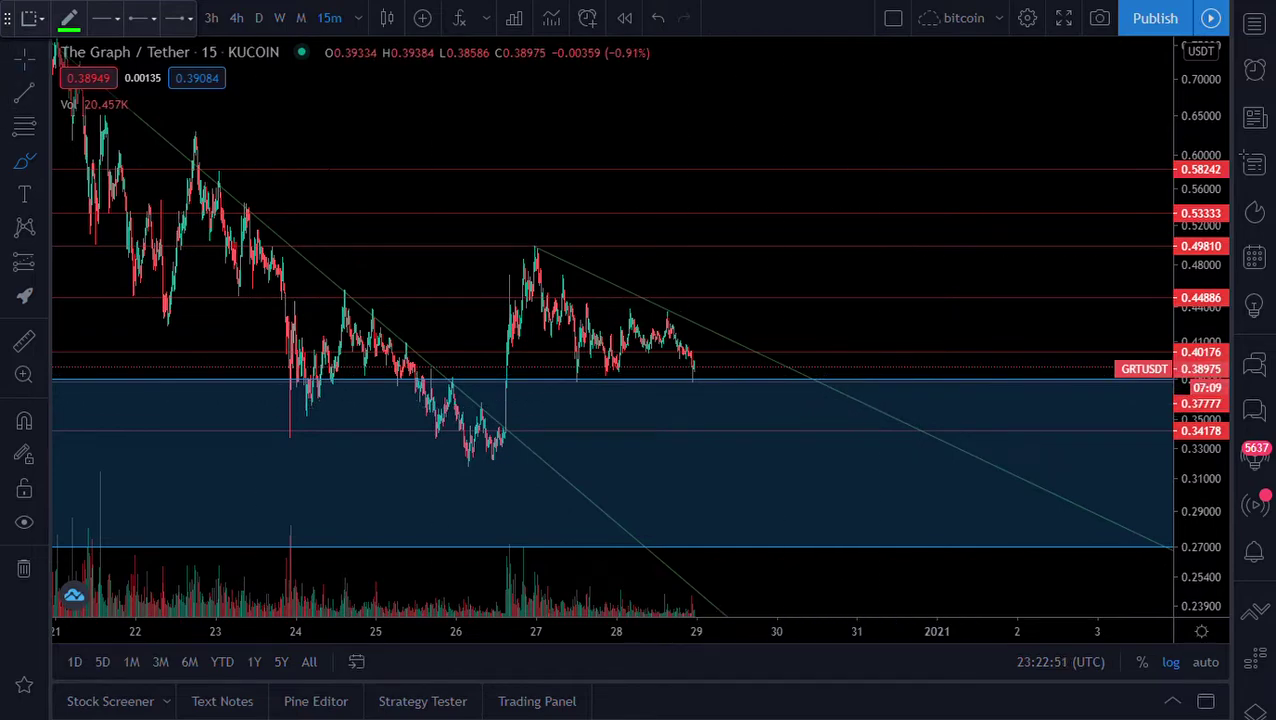
pyautogui.moveTo(854, 330); pyautogui.dragTo(931, 315)
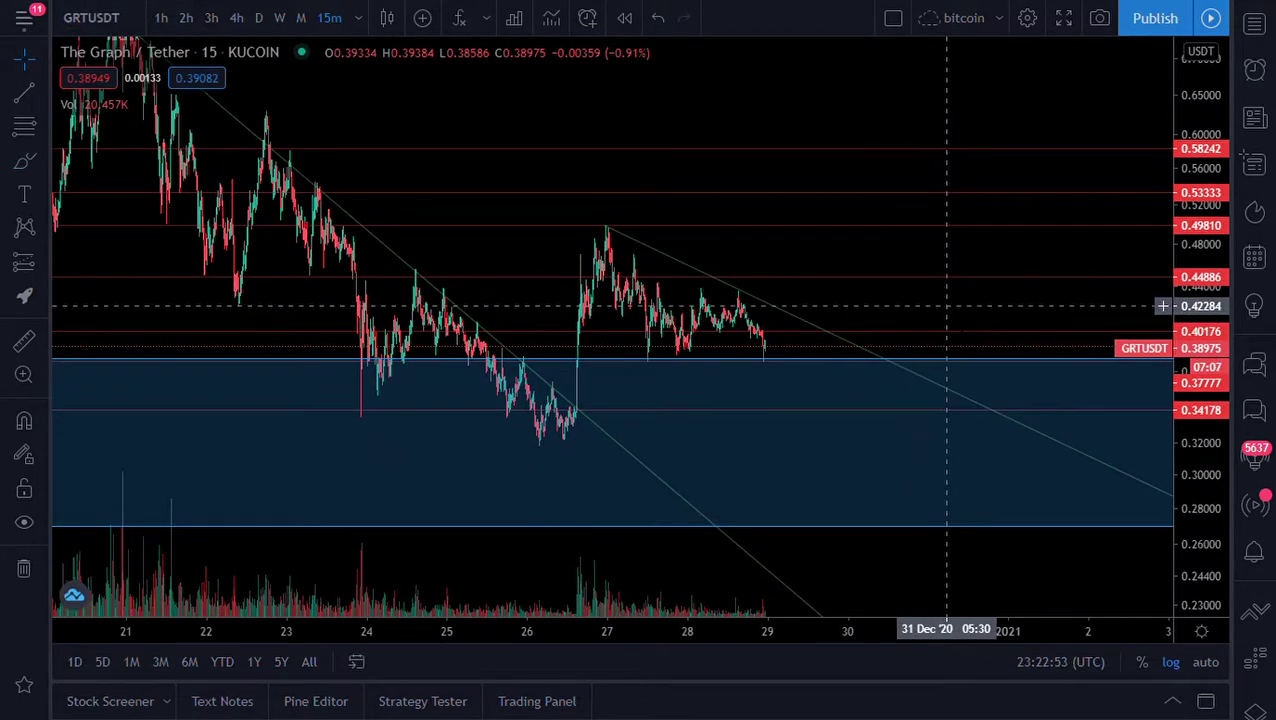